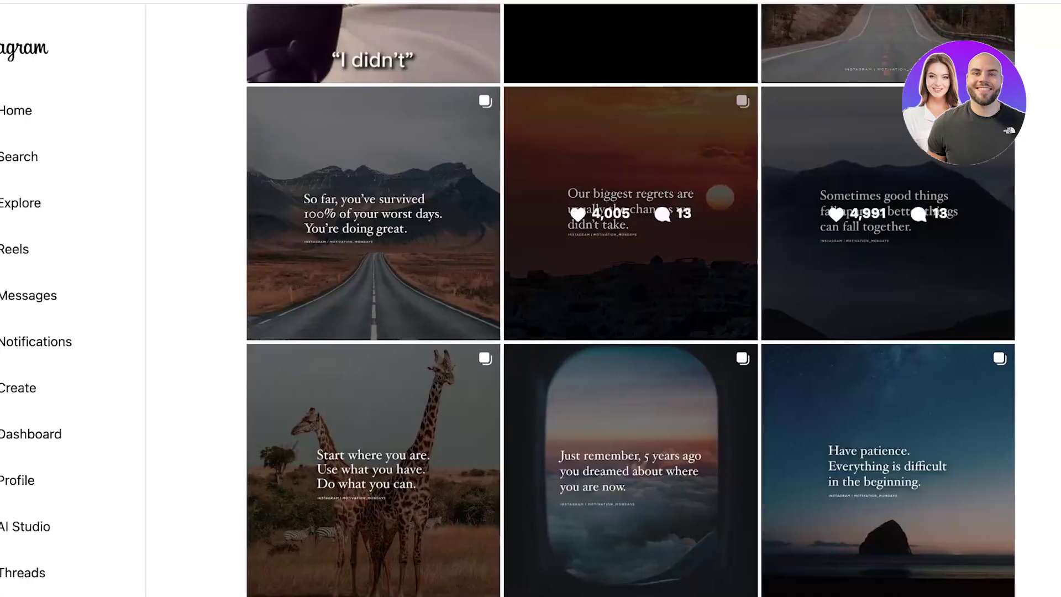
Step: Examine the motivation_mondays quote posts, going through the slides of the "Our biggest regrets" post and opening the "Sometimes good things" post
scroll(672, 321, up, 5)
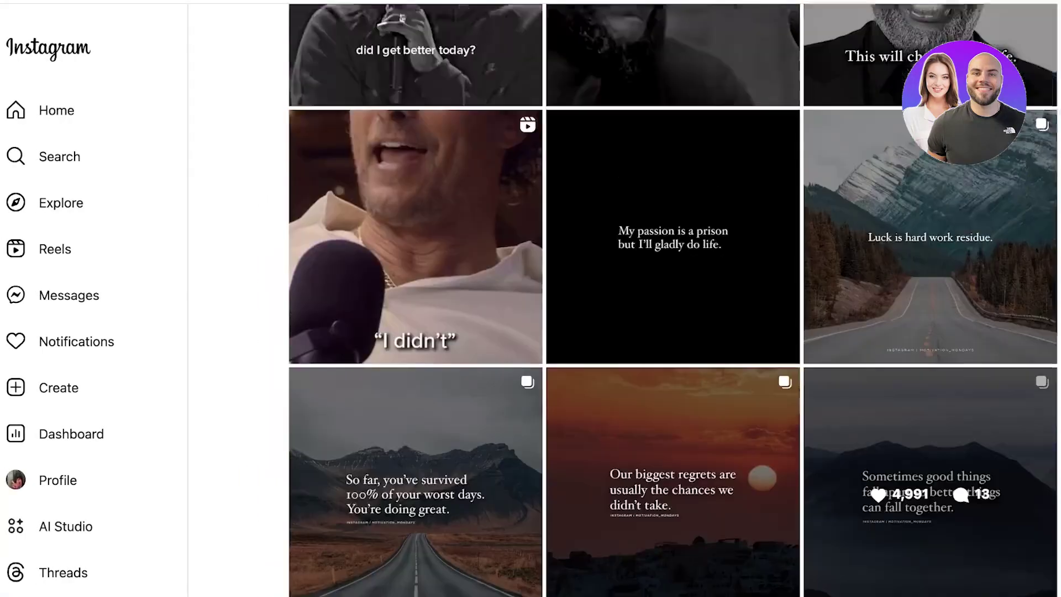
scroll(930, 553, up, 10)
scroll(673, 412, down, 9)
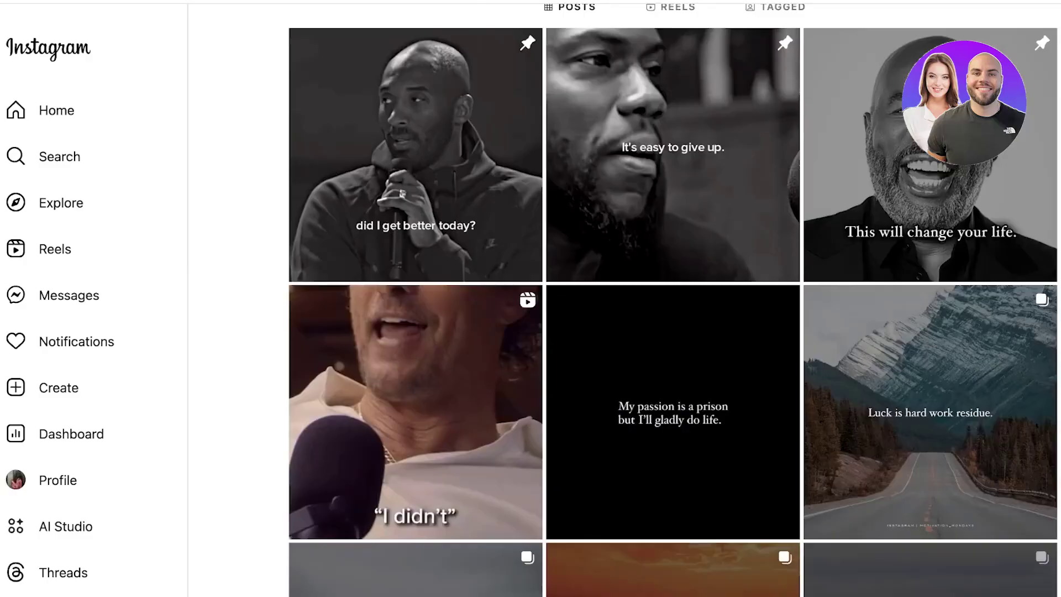
scroll(673, 412, down, 6)
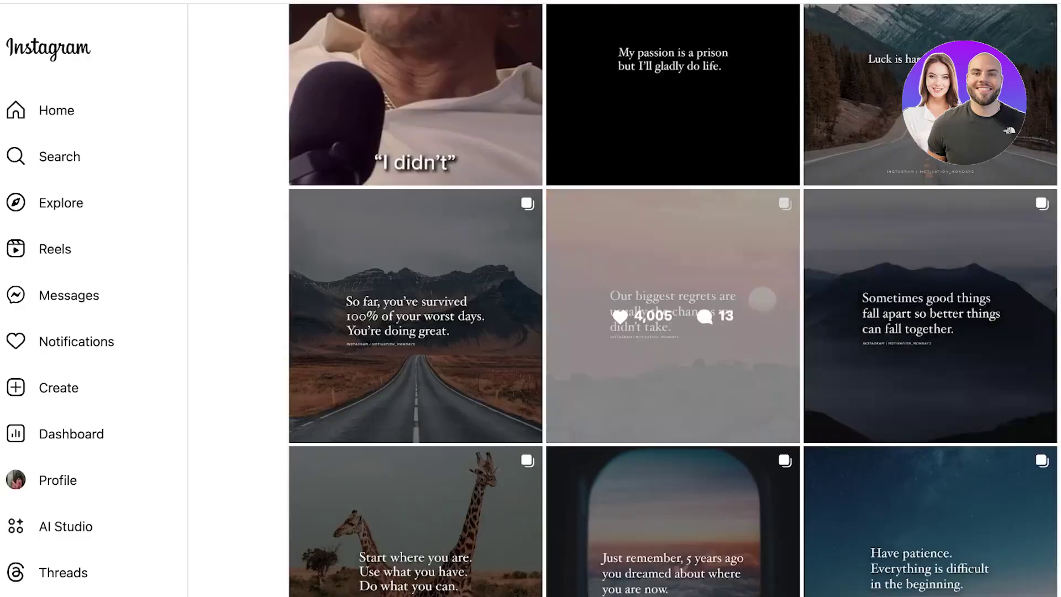
click(673, 412)
key(Right)
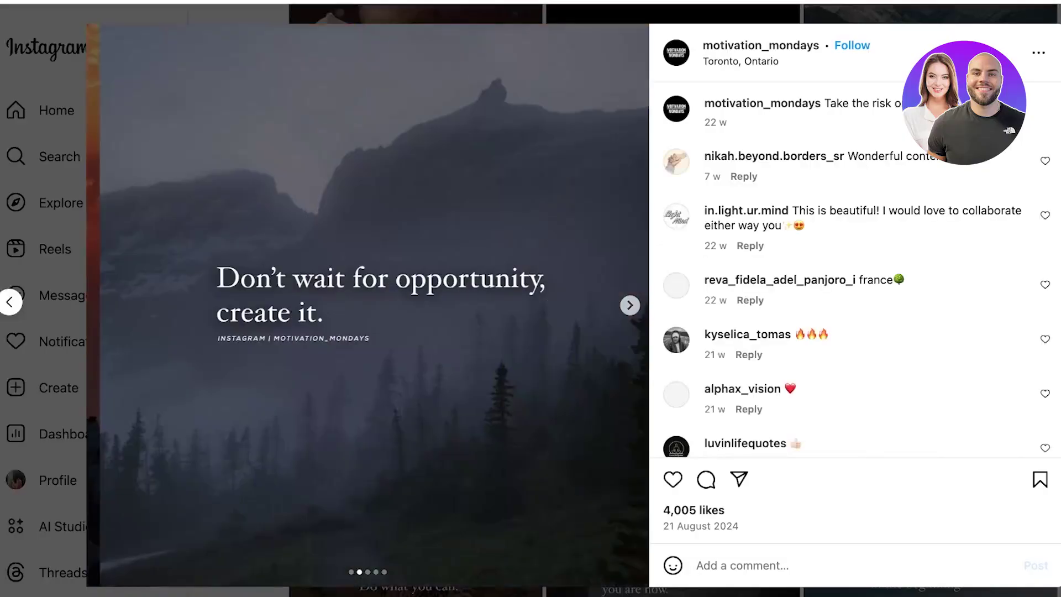
key(Right)
key(Right)
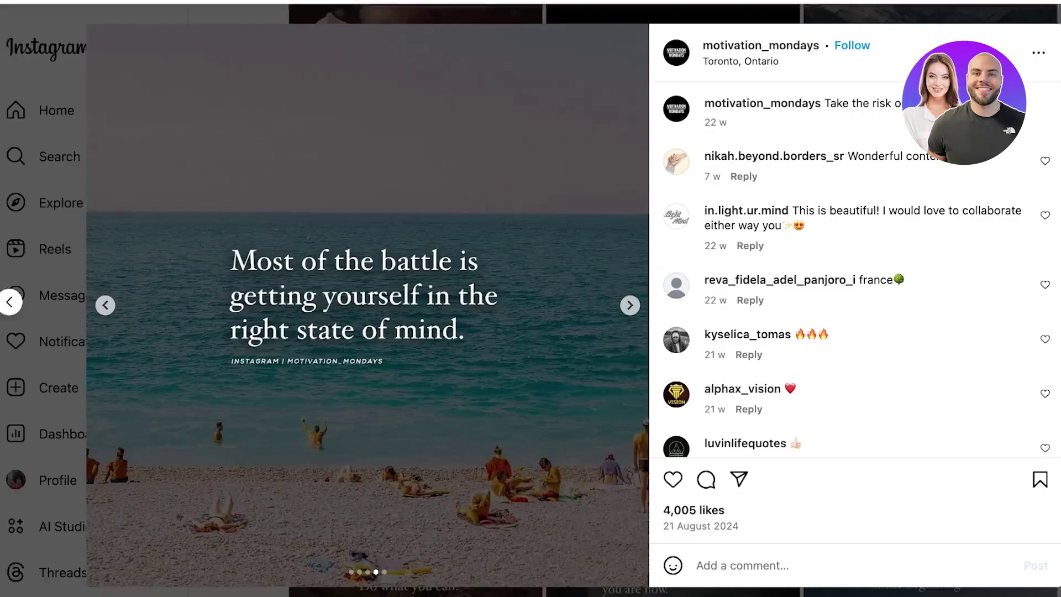
key(Right)
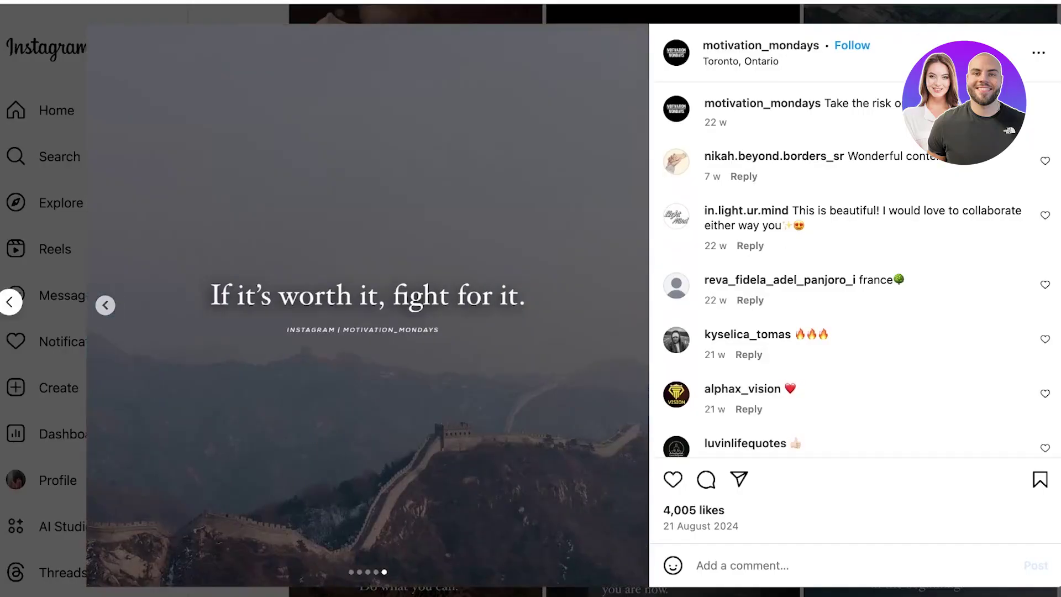
key(Escape)
click(55, 157)
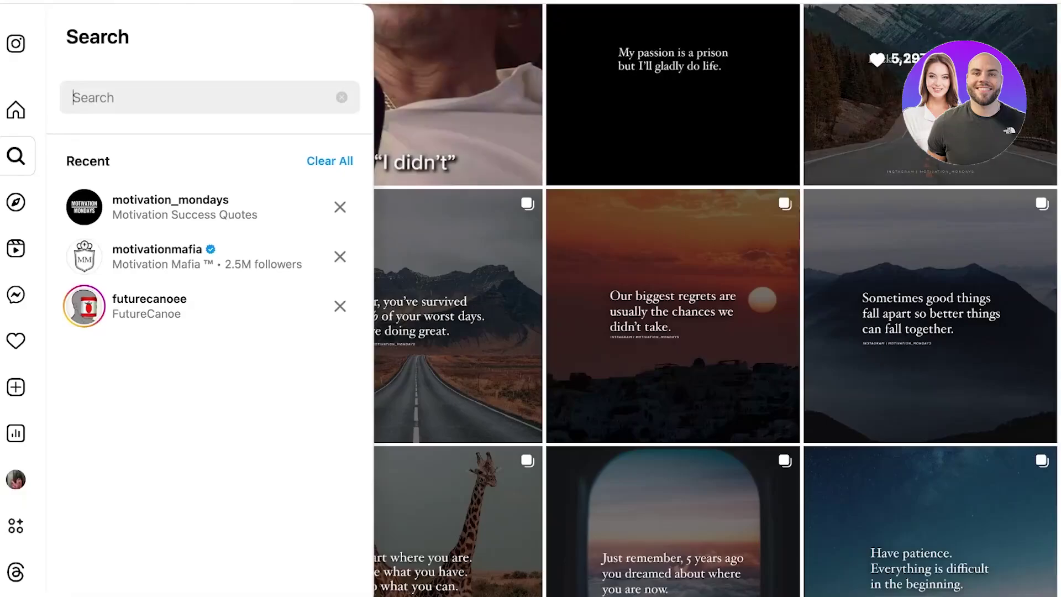
click(930, 315)
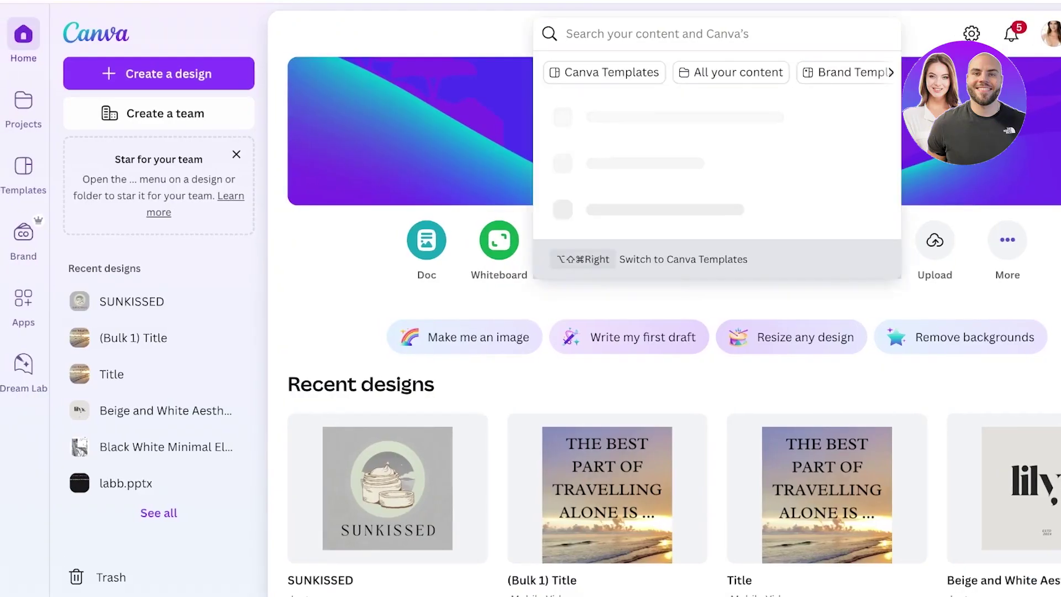
text(insta)
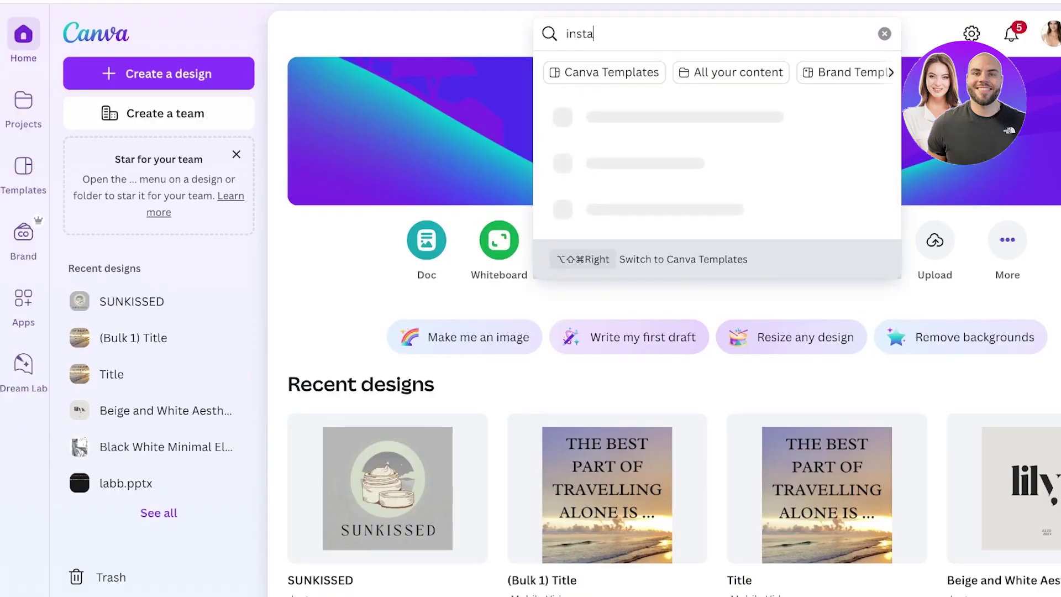
text(gram)
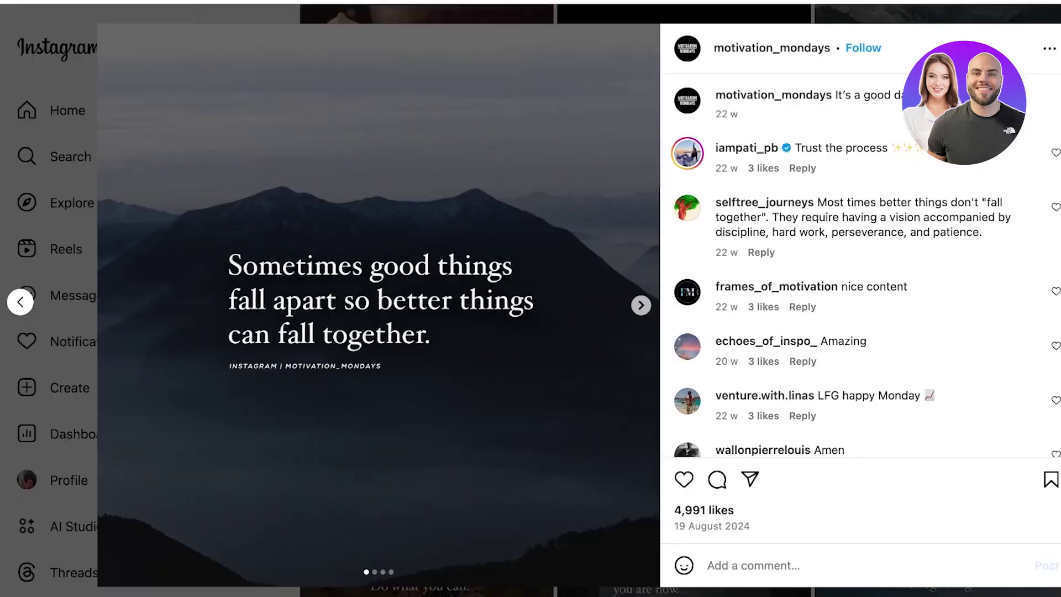
key(Escape)
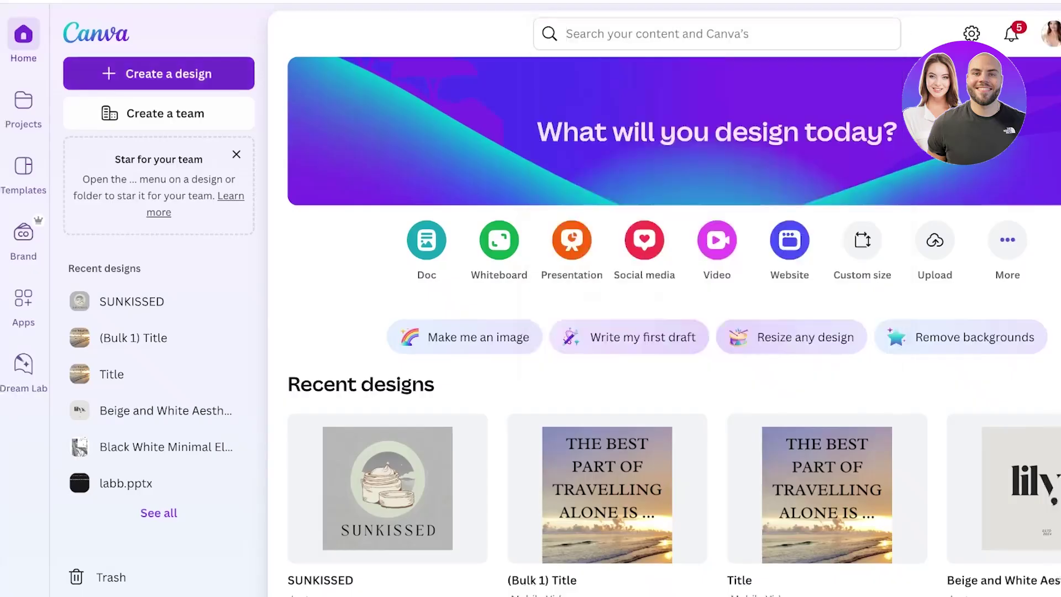
Step: Create a new design in Canva using the Instagram Post (Square) format, 1080 × 1080 px
click(158, 74)
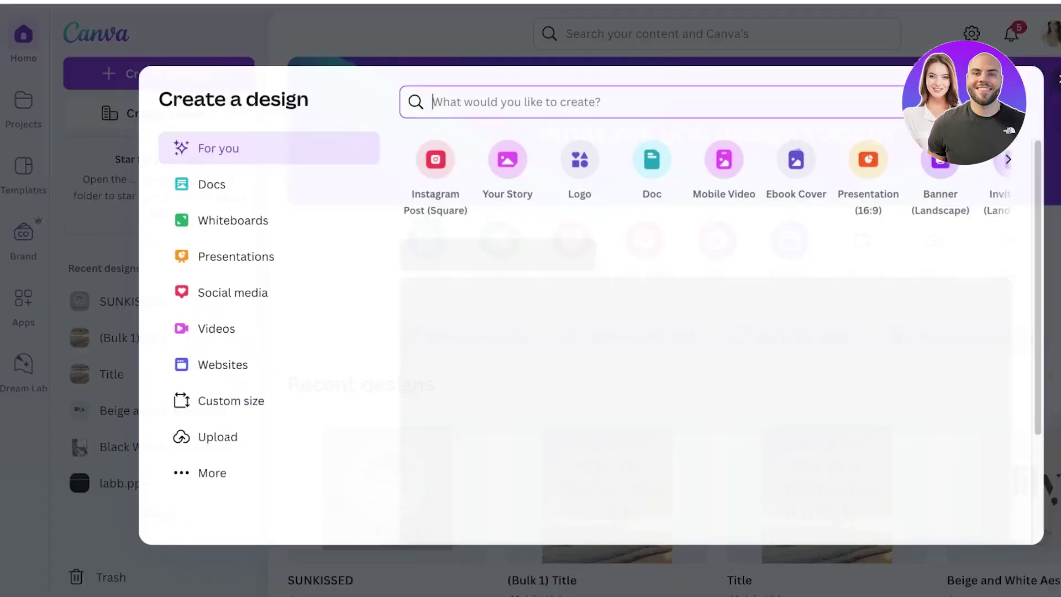
text(instagram)
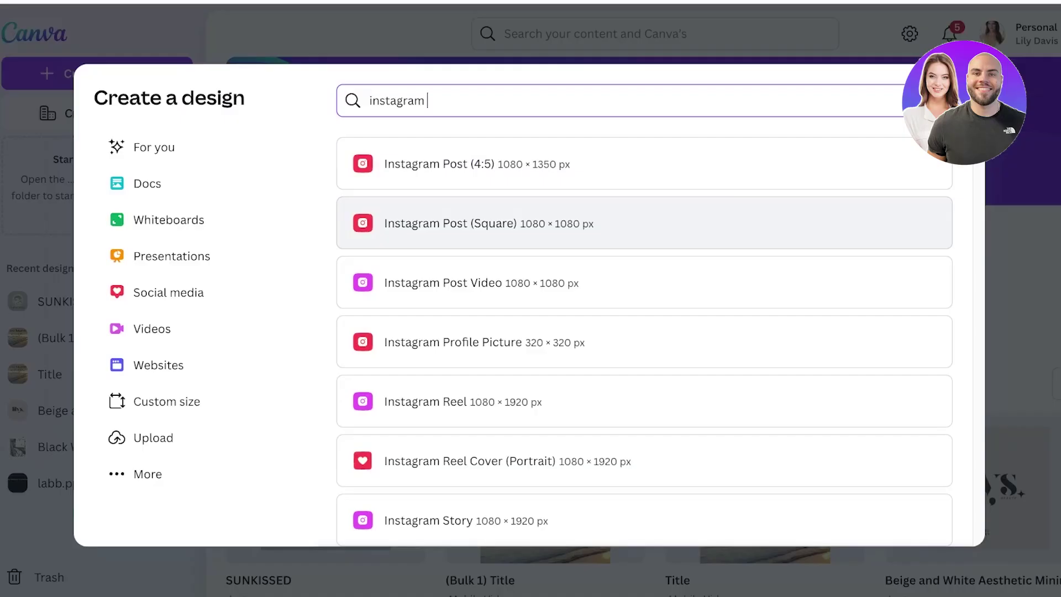
click(489, 223)
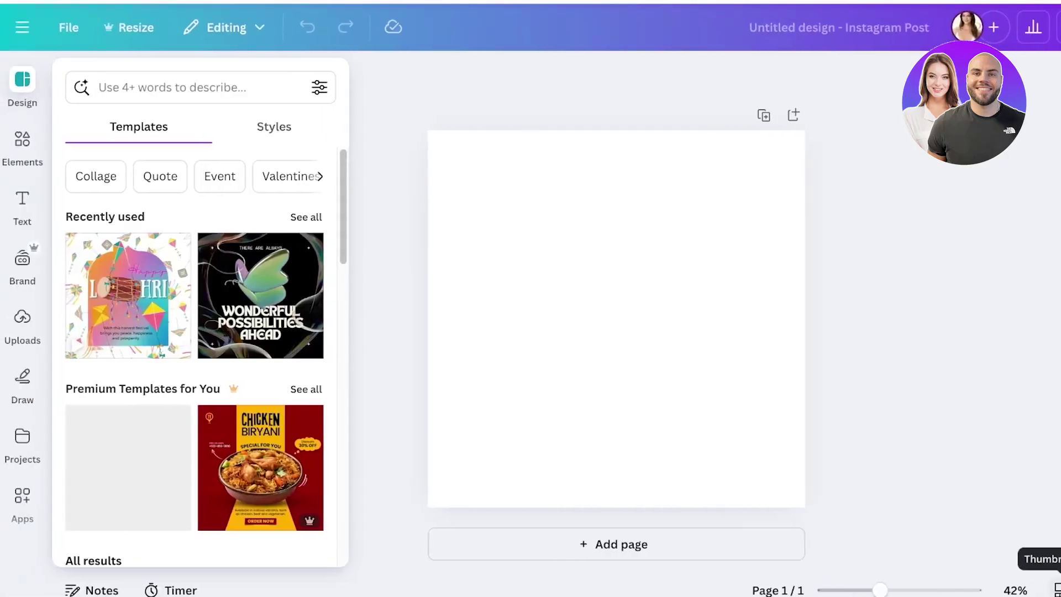
Step: Add a second blank page to the design and delete it again
click(559, 544)
scroll(617, 313, up, 8)
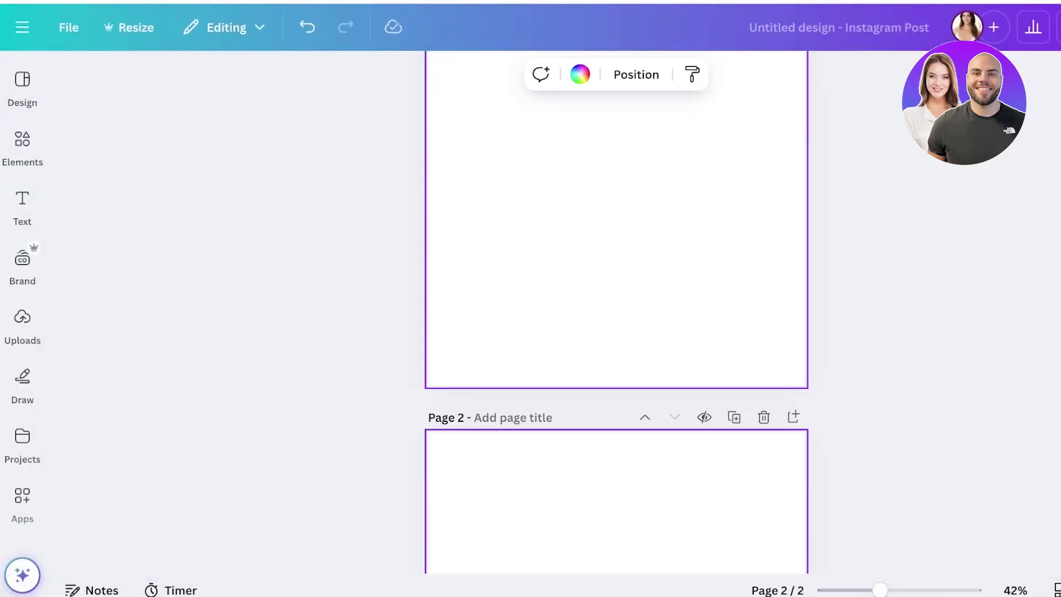
scroll(616, 313, down, 6)
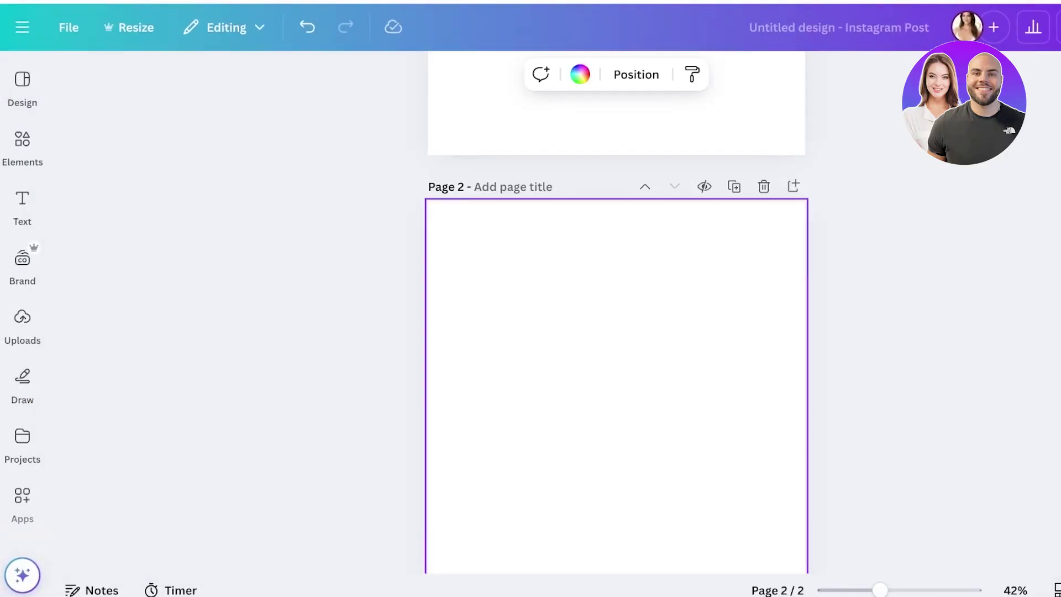
click(764, 186)
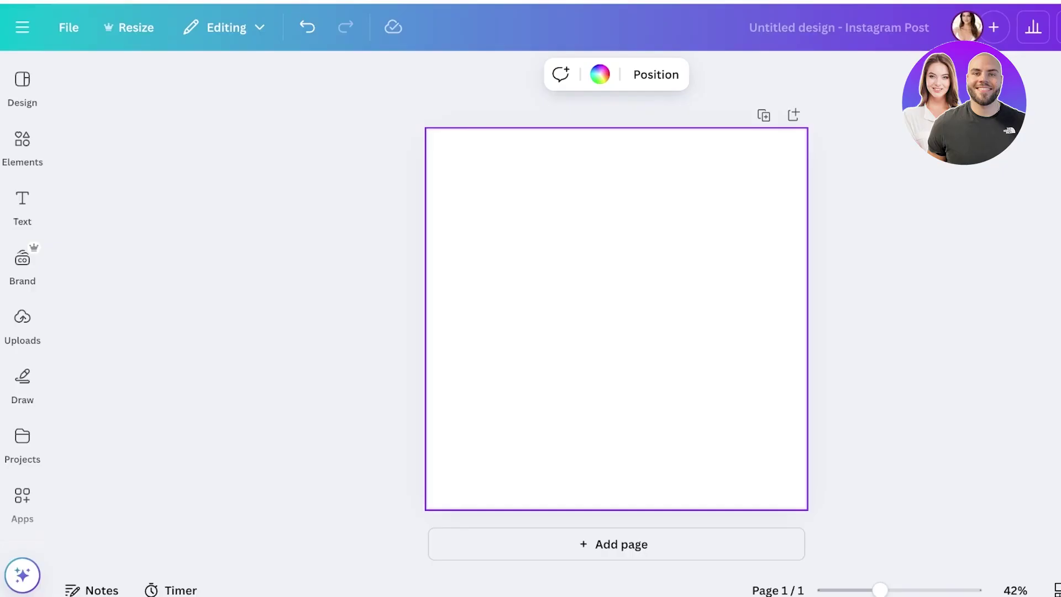
Step: Try a solid yellow and a solid light grey as the page's background color
click(22, 147)
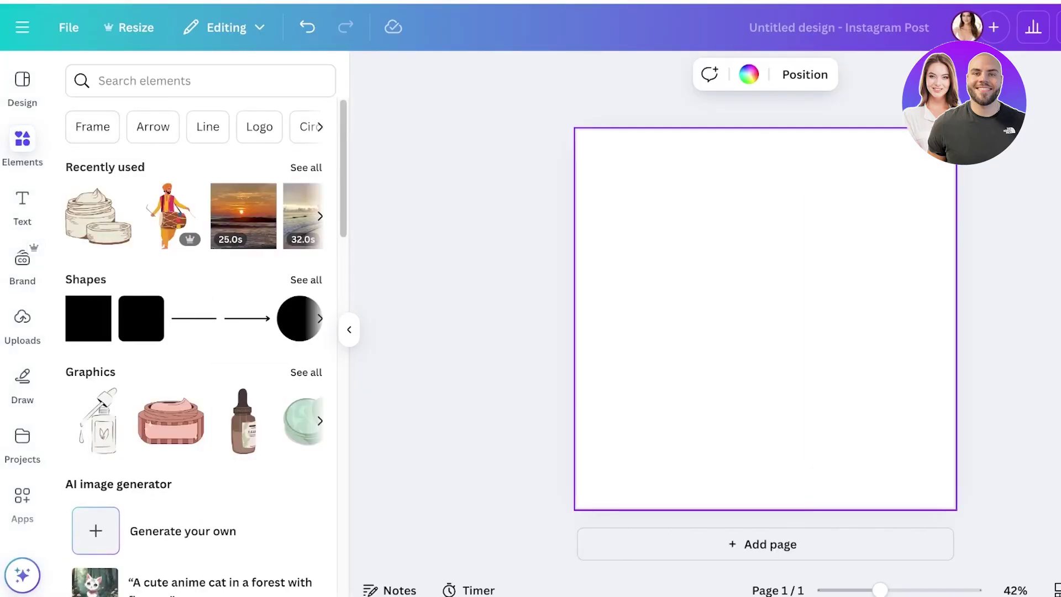
key(Escape)
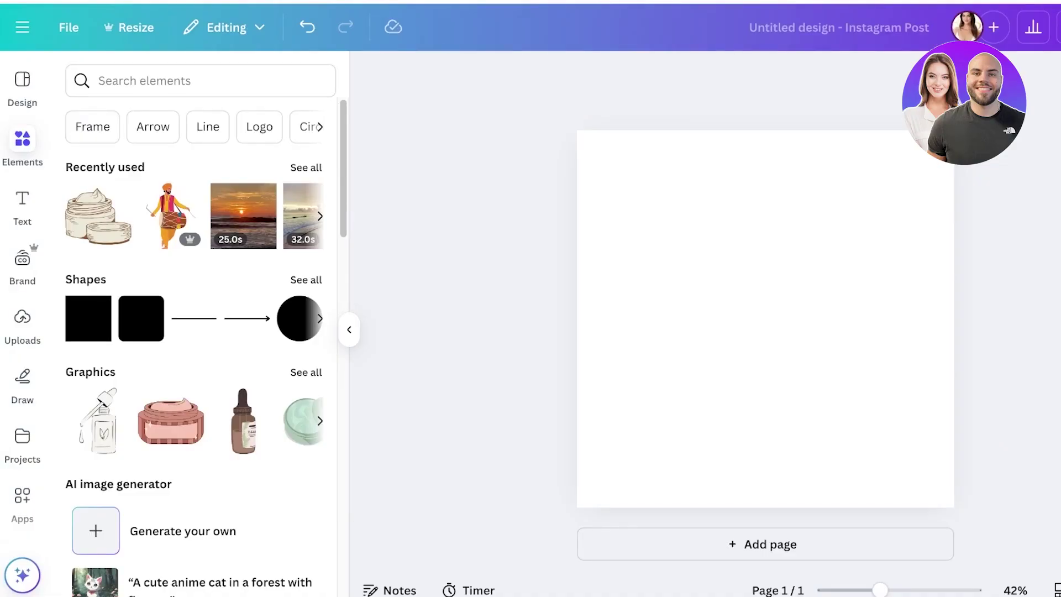
click(765, 277)
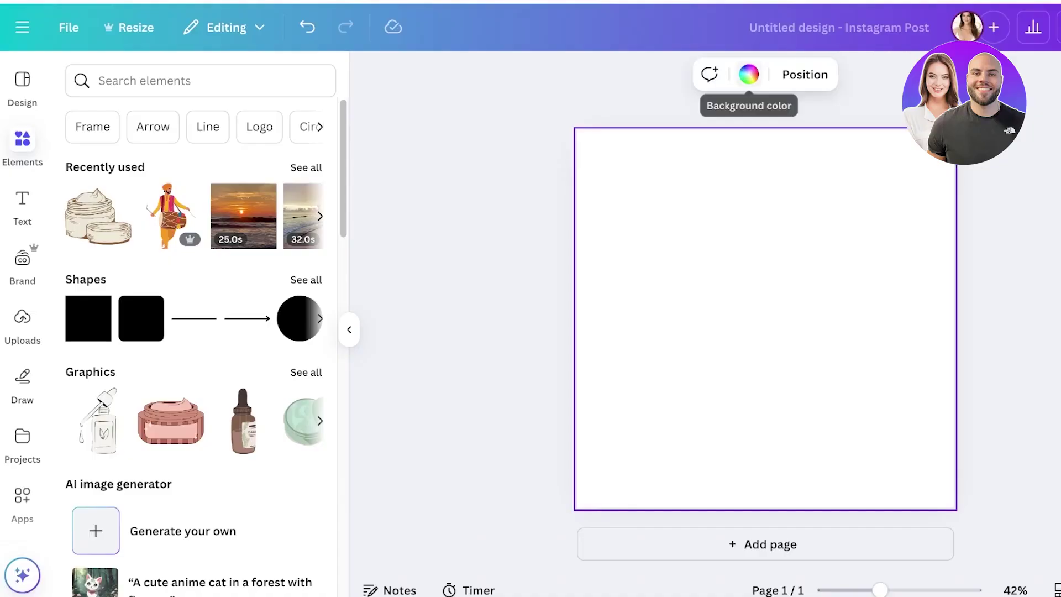
click(749, 74)
click(217, 558)
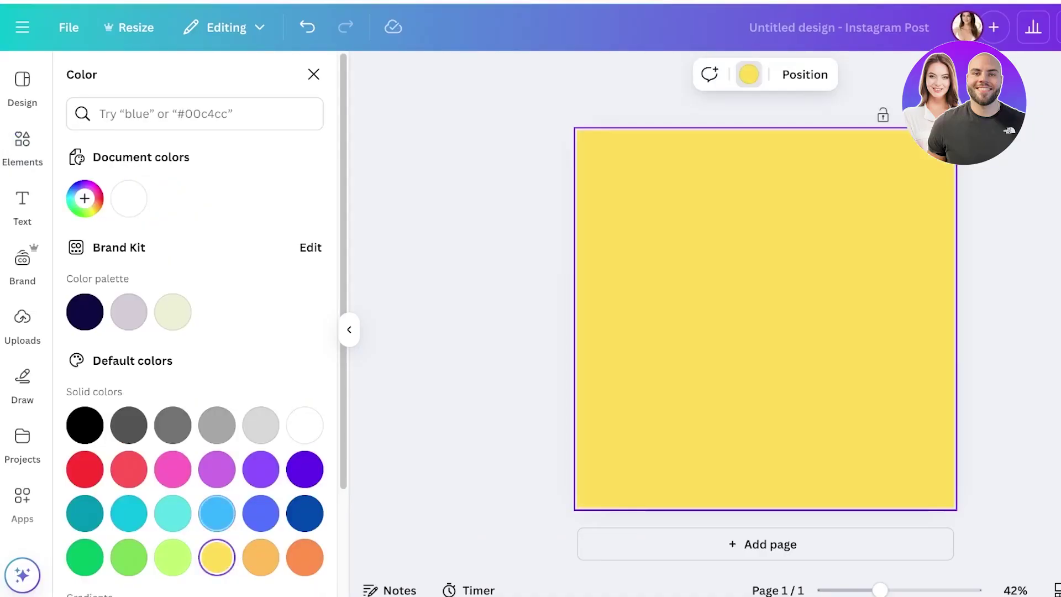
scroll(217, 558, down, 3)
scroll(261, 536, down, 1)
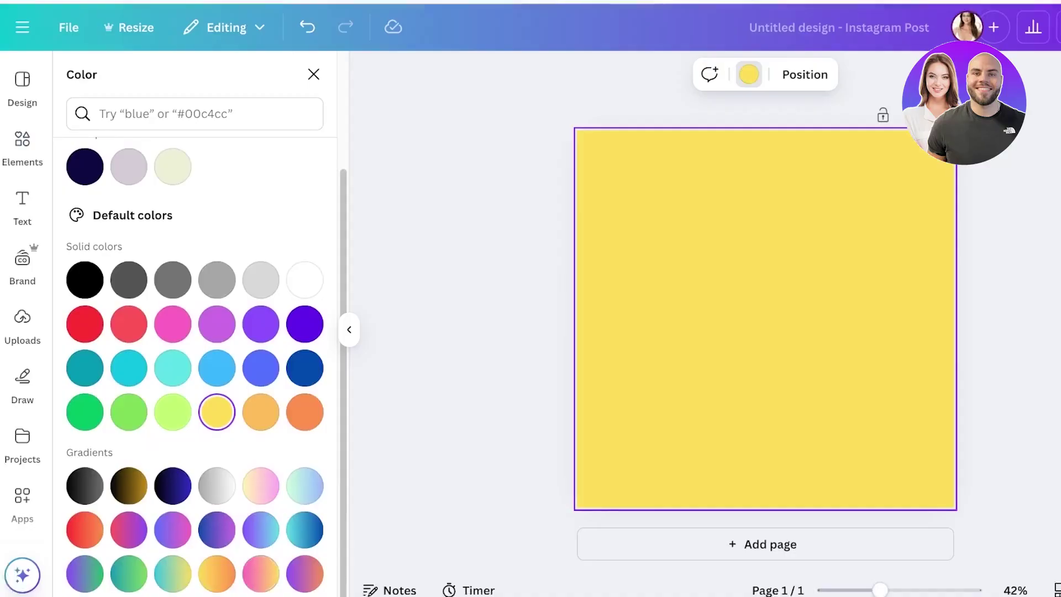
click(261, 279)
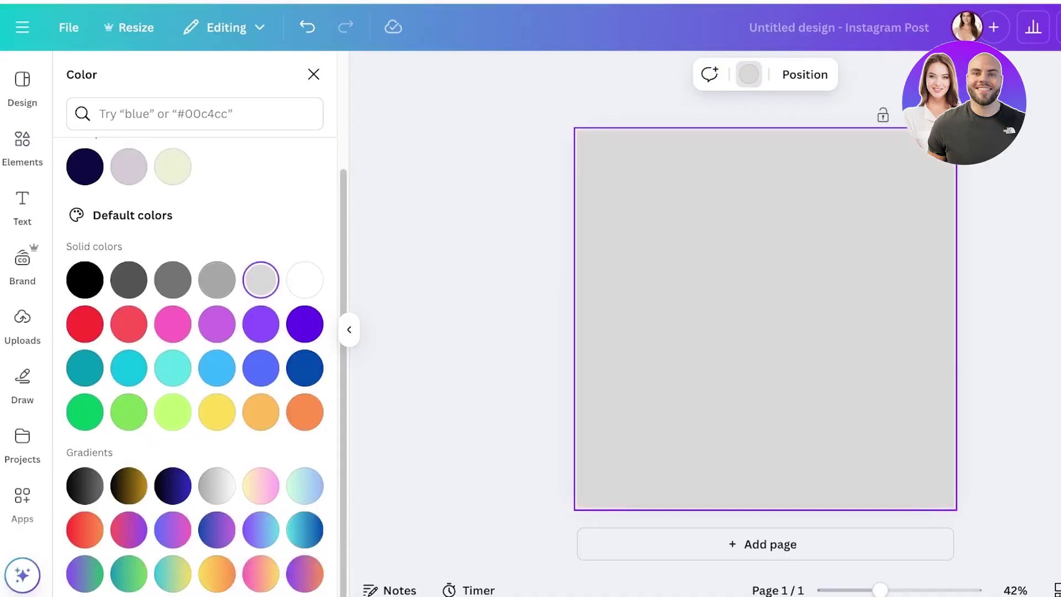
Step: Set the page background to a custom dark maroon color
scroll(261, 279, up, 3)
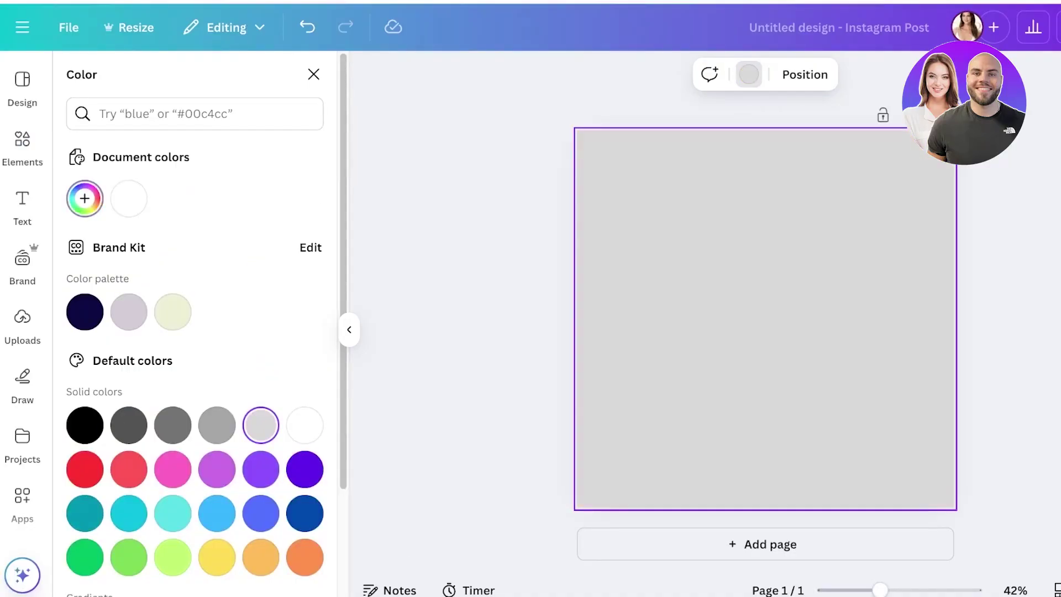
click(85, 199)
click(279, 330)
drag(280, 330, 286, 341)
Step: Search the elements library for "cupcakes" and limit the results to graphics
click(22, 147)
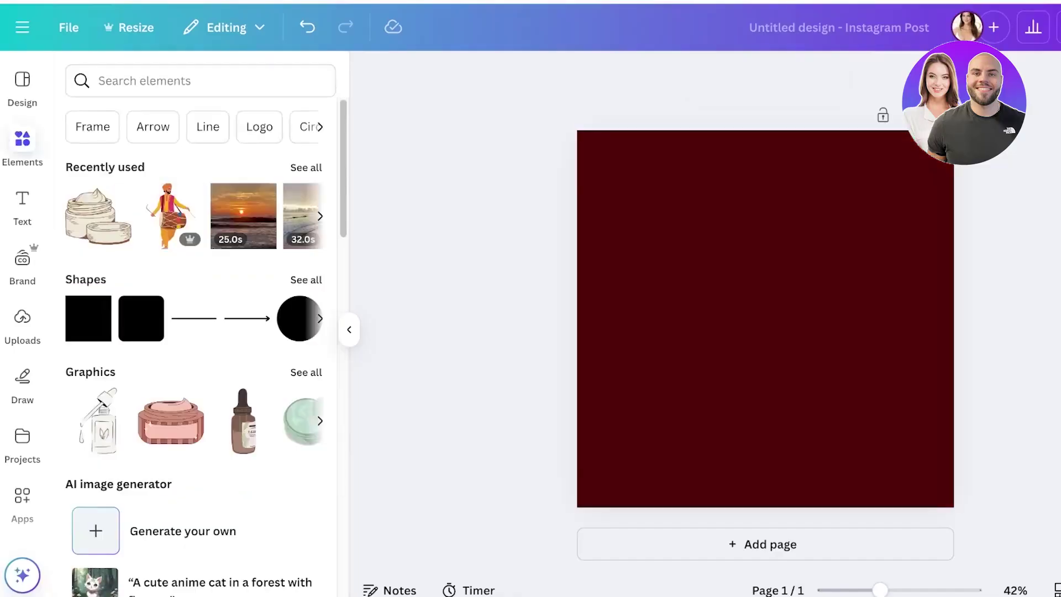
click(166, 80)
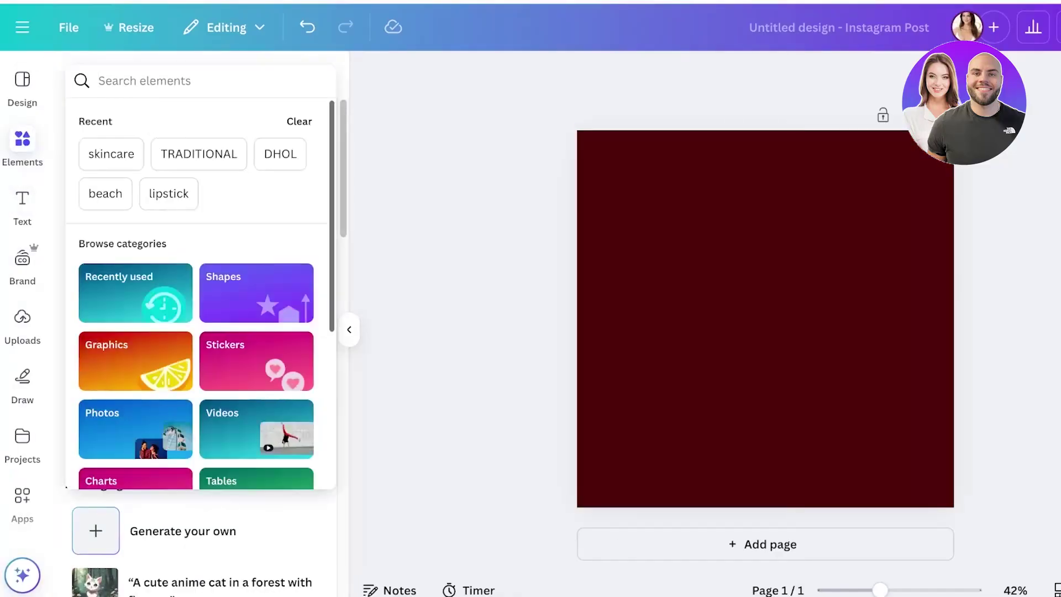
text(cupcakes)
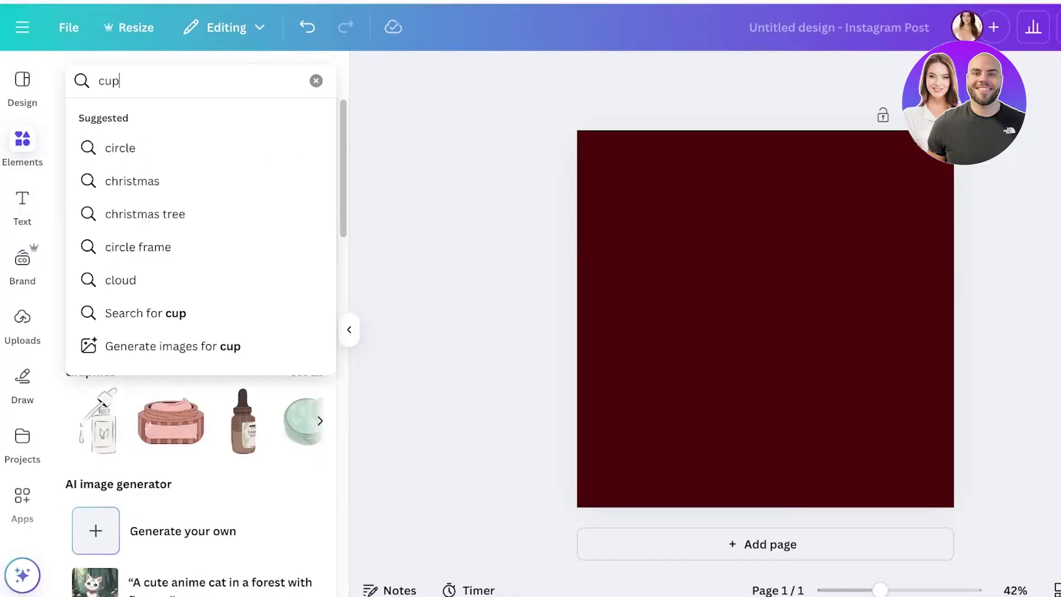
key(Return)
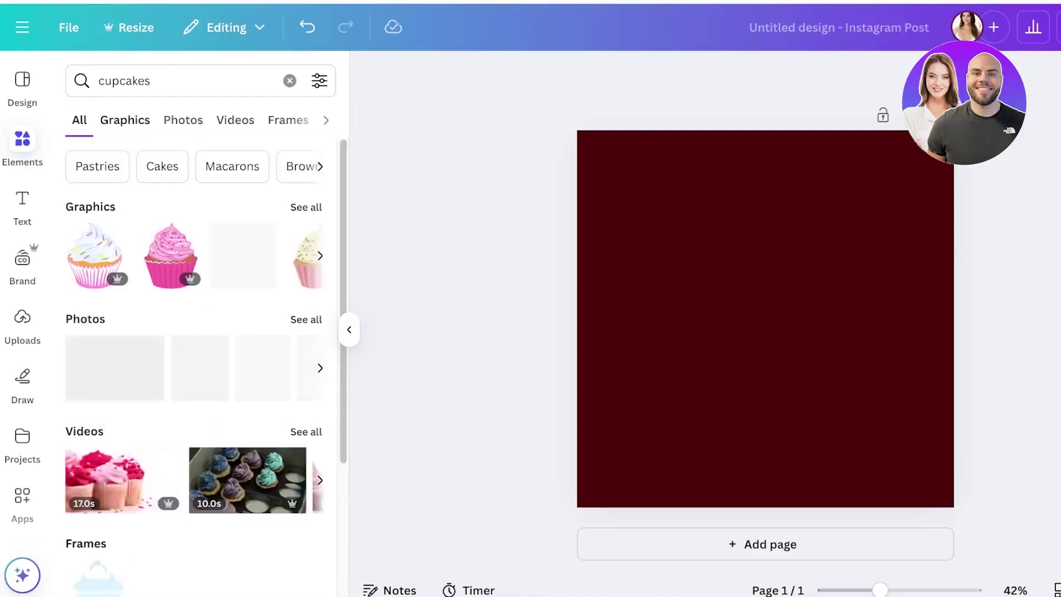
click(125, 120)
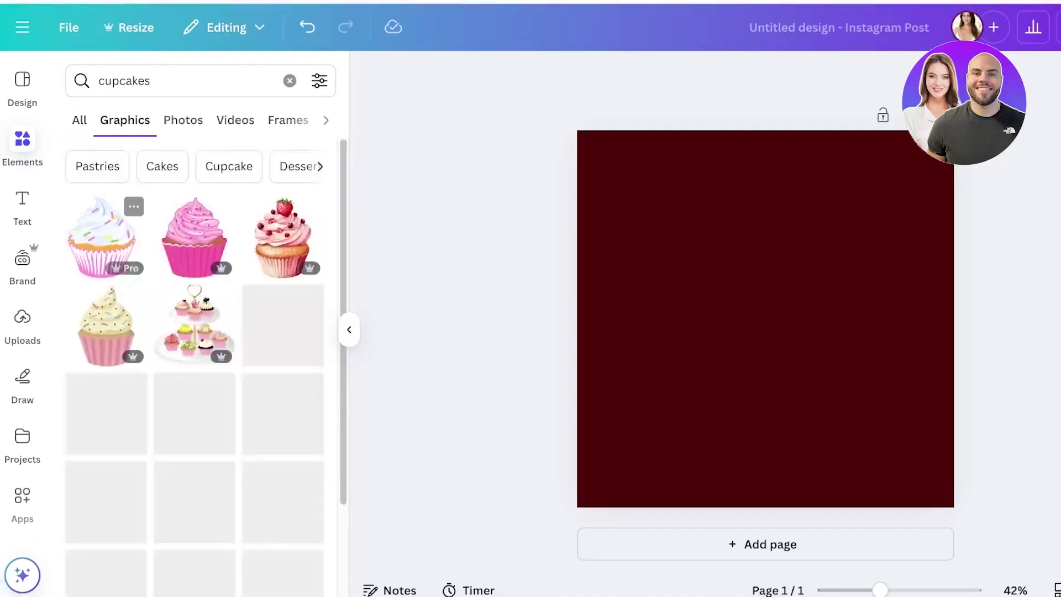
Step: Try the graphic with three pink and chocolate cupcakes on the page, and delete it
click(194, 414)
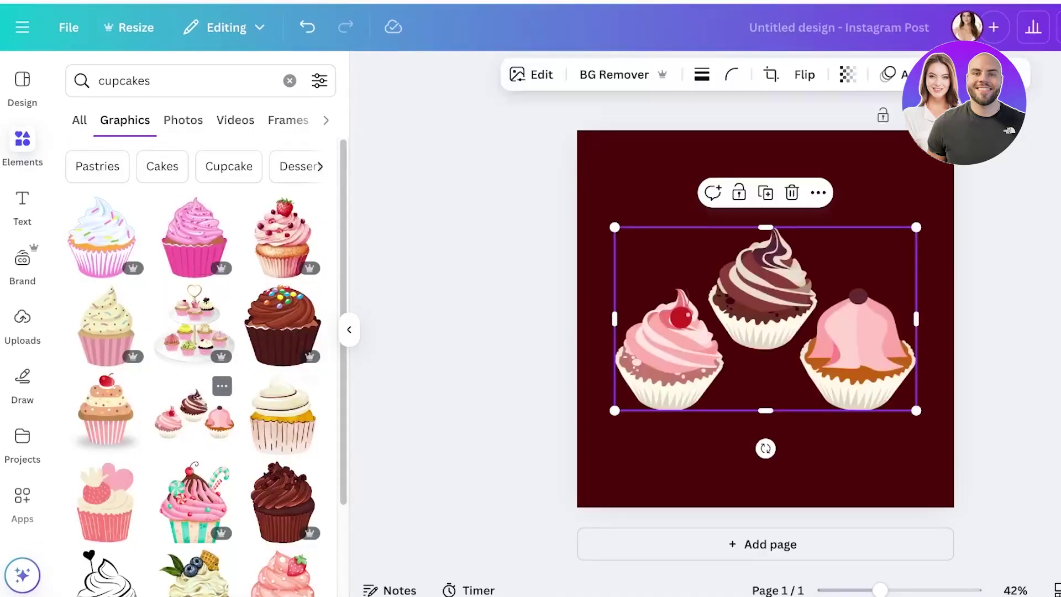
drag(766, 319, 803, 339)
key(Delete)
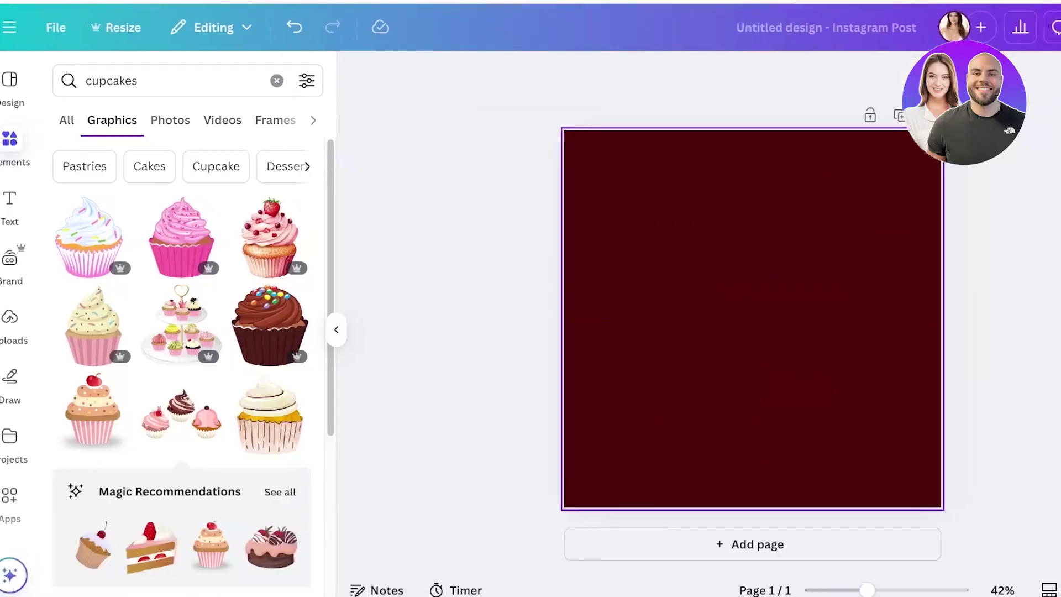
Step: Add the outlined cupcake graphic with a red wrapper and a cherry on top to the page
scroll(232, 343, down, 3)
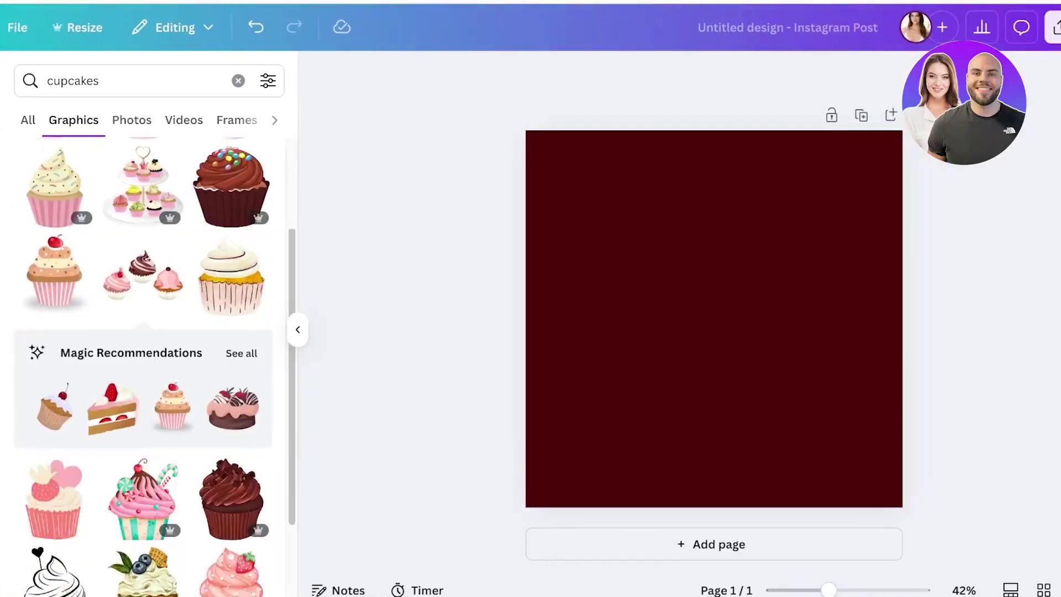
scroll(232, 343, down, 2)
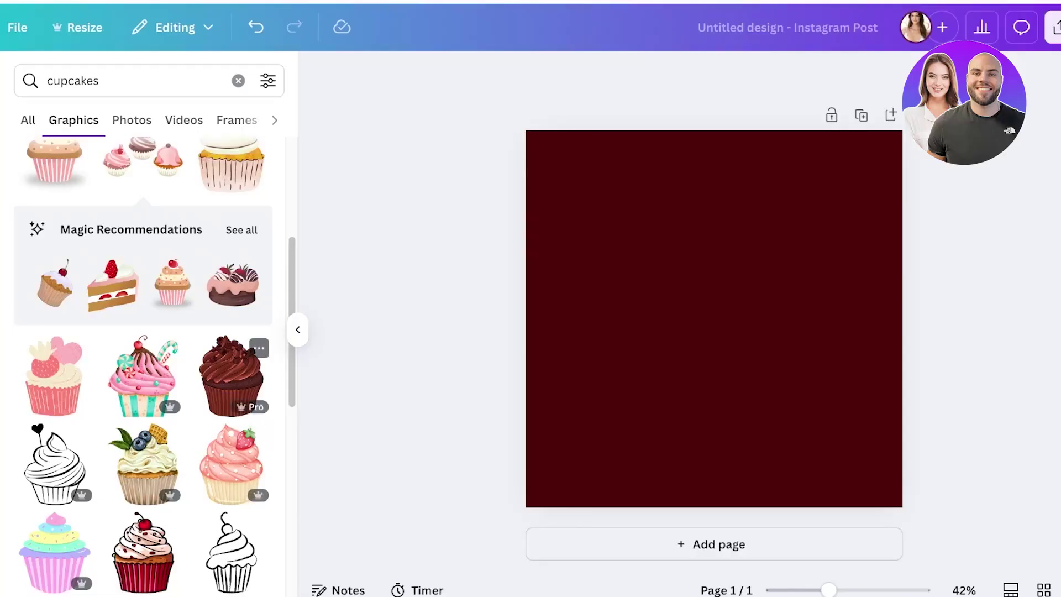
scroll(232, 376, down, 3)
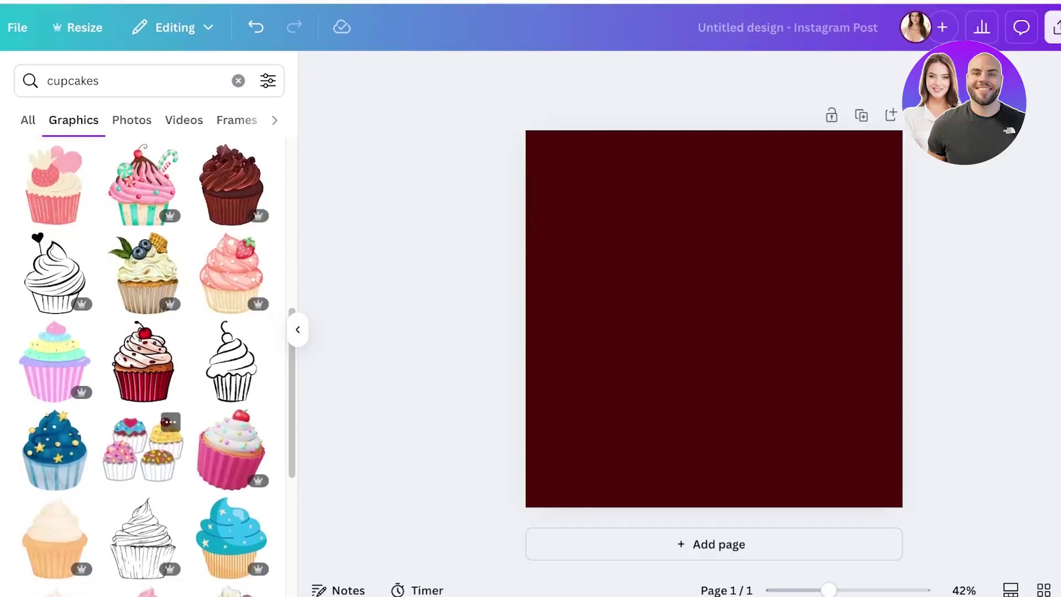
scroll(143, 331, down, 1)
click(143, 290)
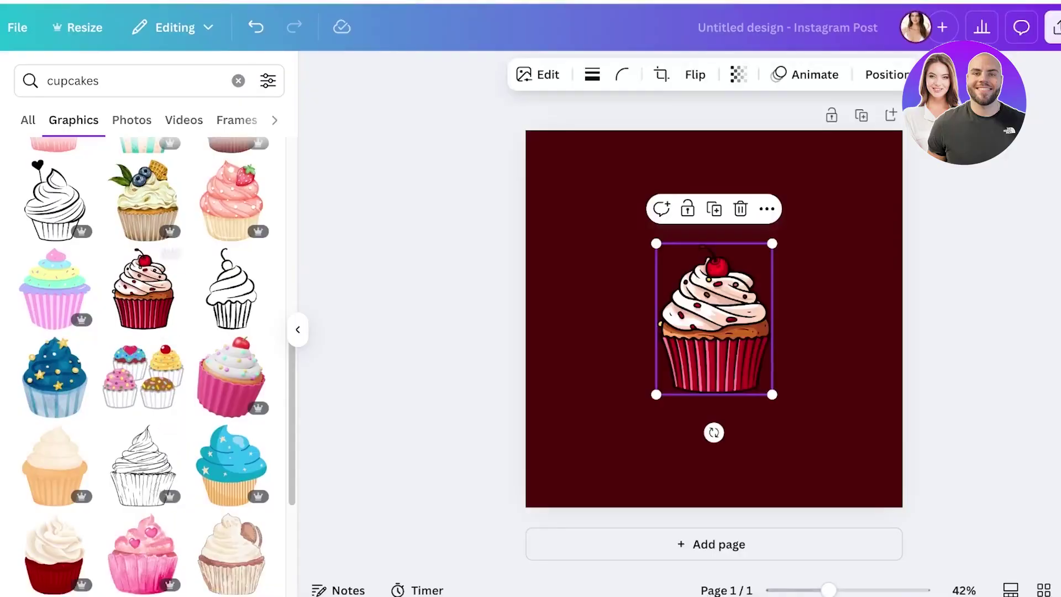
Step: Enlarge the cupcake graphic to the full height of the page and move it fully onto the page
drag(665, 241, 561, 191)
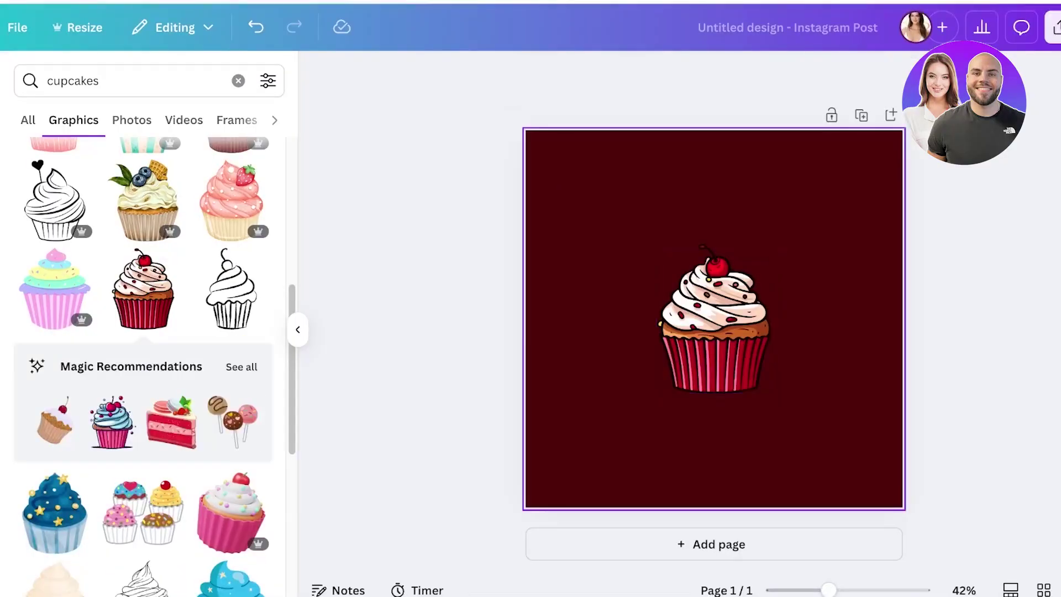
click(708, 310)
drag(657, 244, 471, 166)
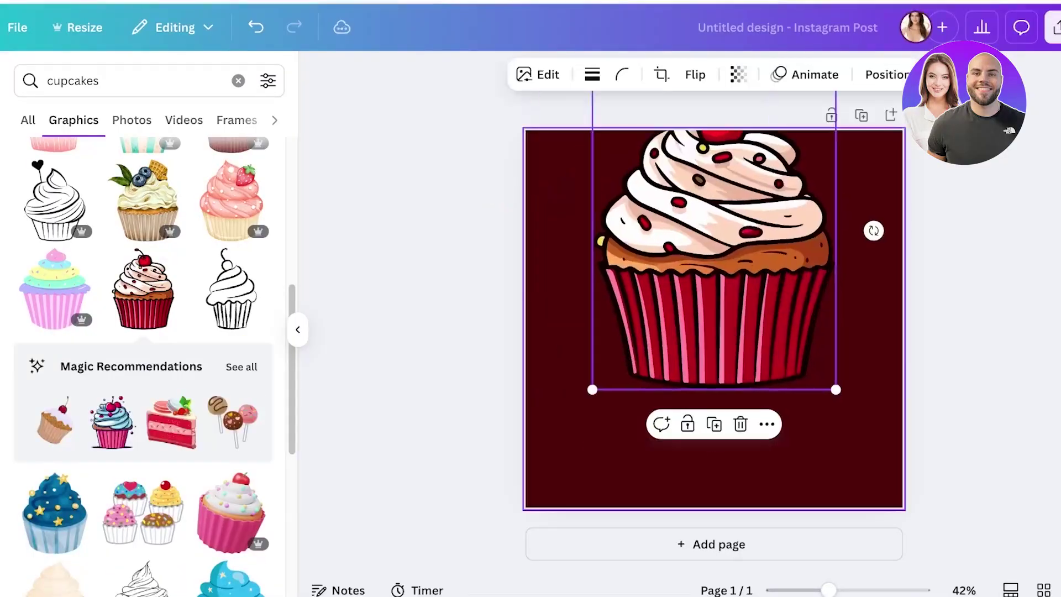
drag(836, 390, 883, 449)
drag(741, 276, 762, 336)
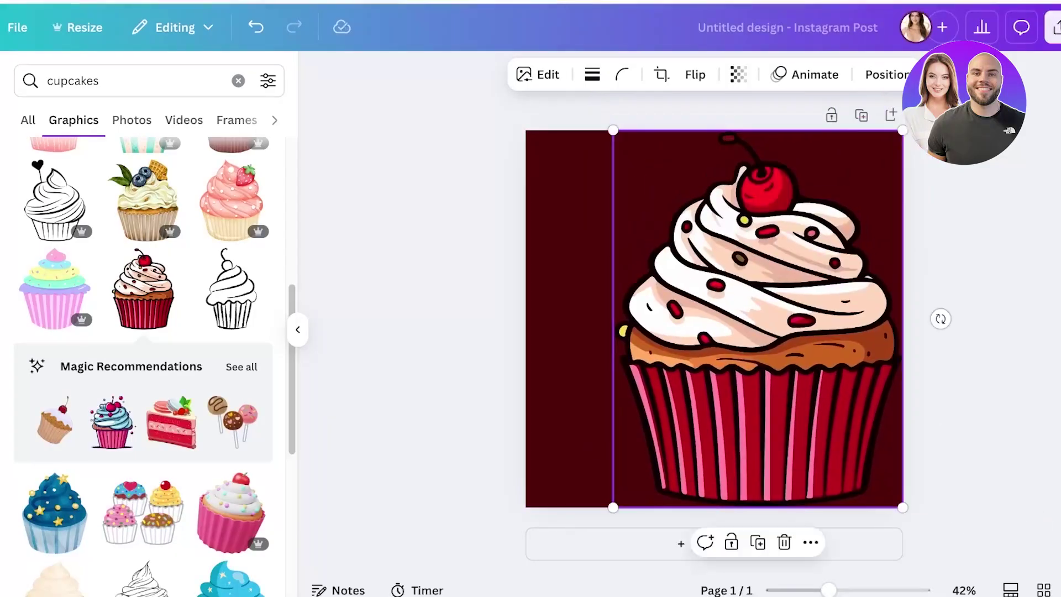
Step: Shrink the cupcake slightly and position it so its right half runs off the page's right edge
drag(902, 507, 881, 481)
drag(762, 316, 902, 356)
click(691, 332)
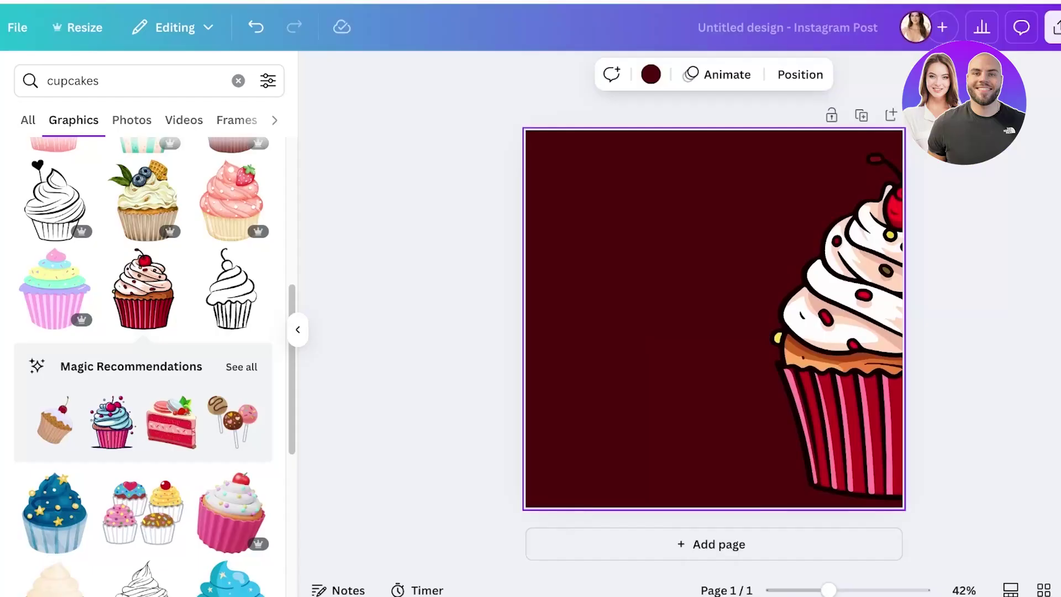
key(Escape)
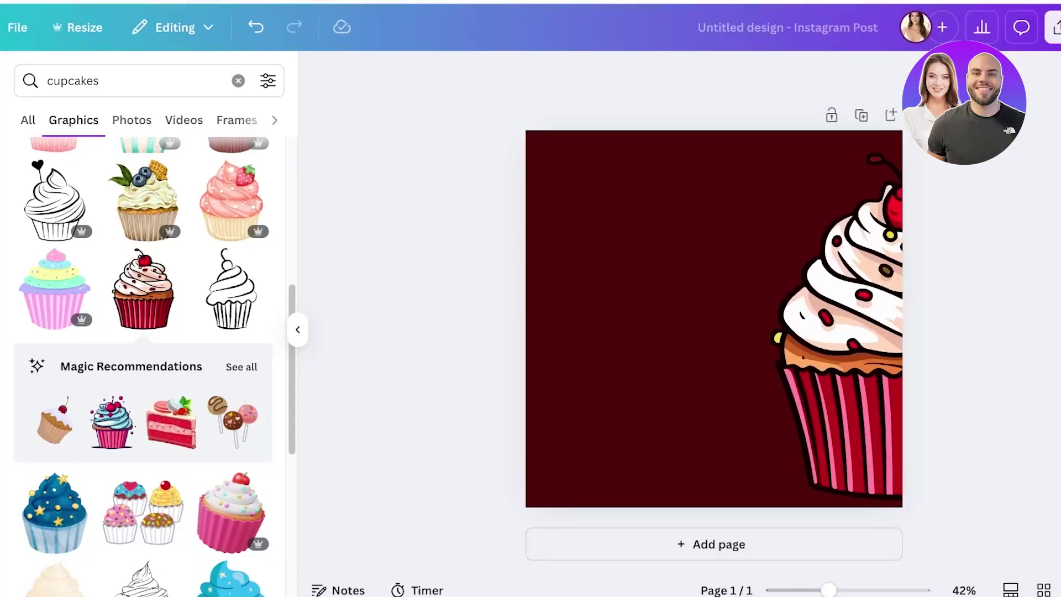
click(869, 331)
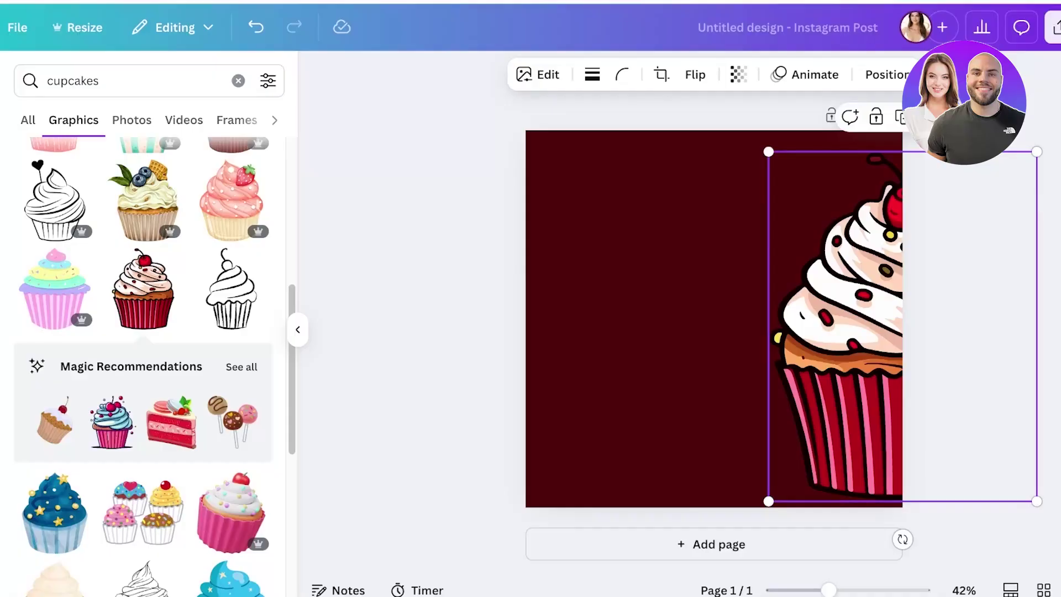
drag(869, 332, 869, 330)
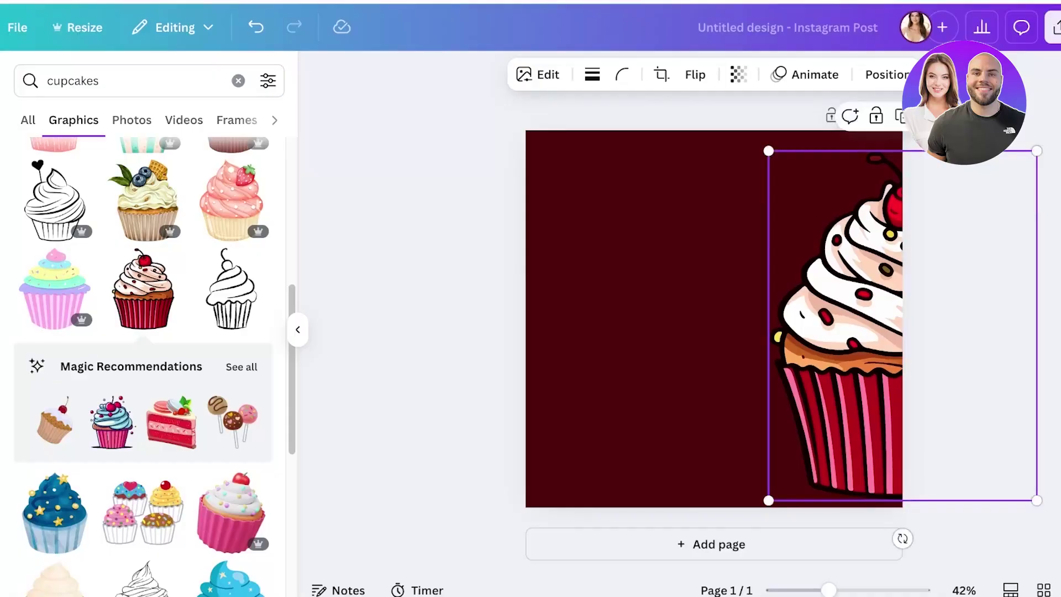
key(Escape)
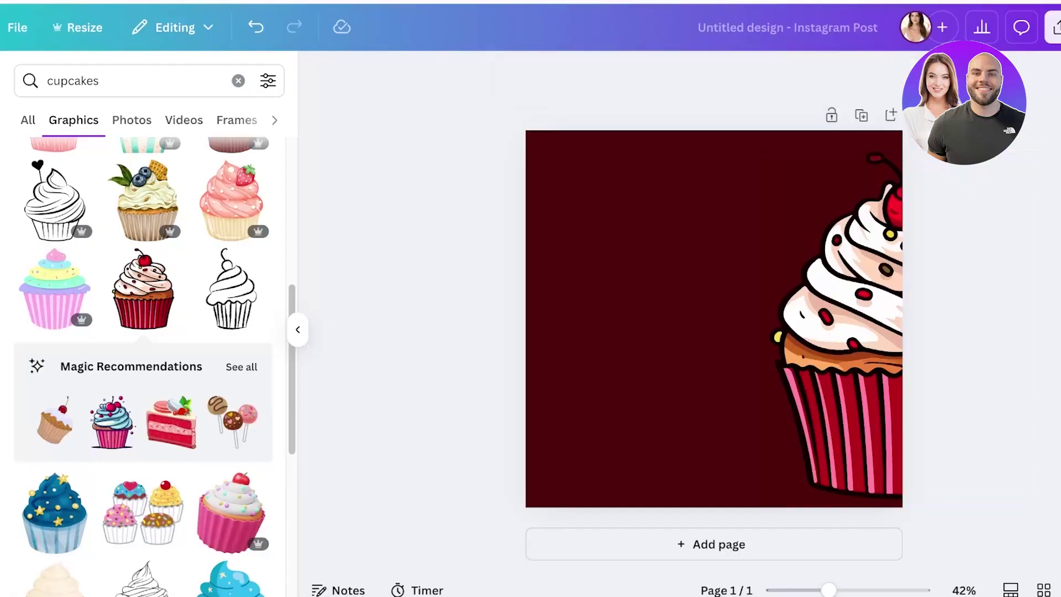
click(869, 330)
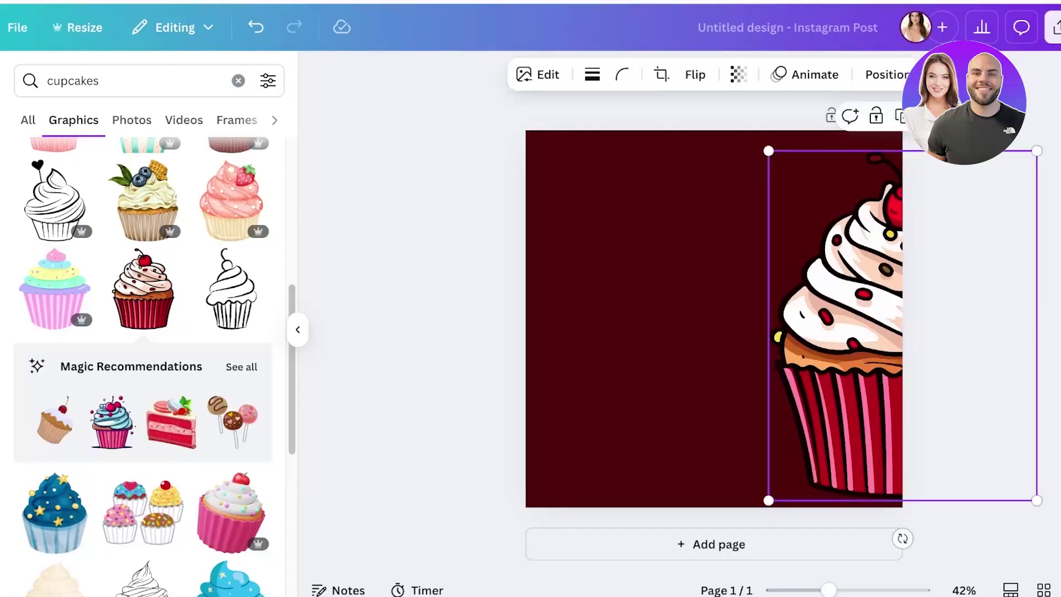
key(Escape)
Step: Duplicate the page and crop the cupcake on page 2 freeform, keeping only its off-page right half
click(862, 115)
click(862, 326)
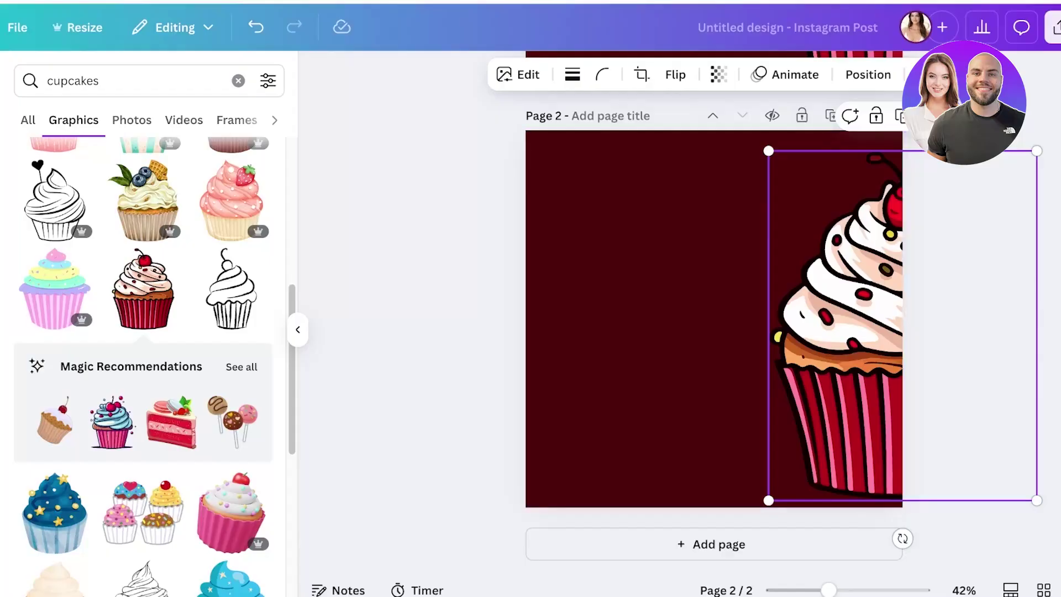
click(641, 74)
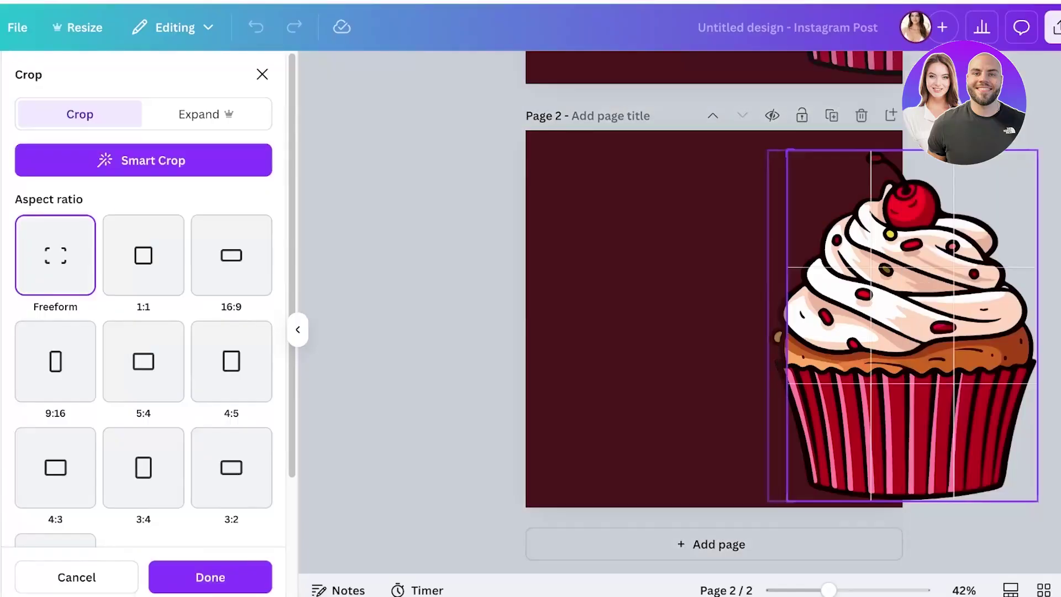
drag(787, 326, 898, 327)
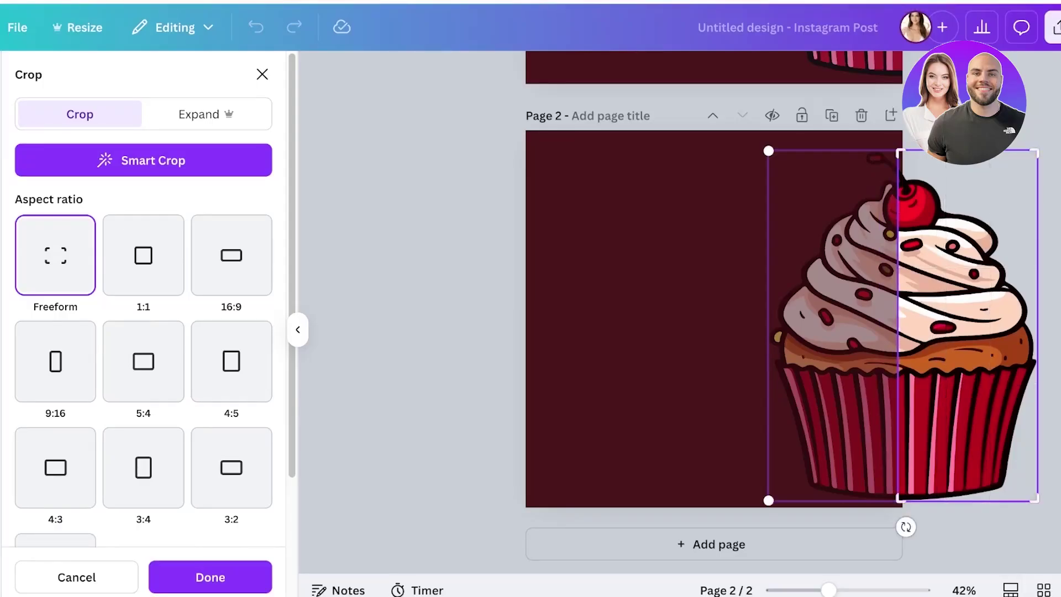
key(Return)
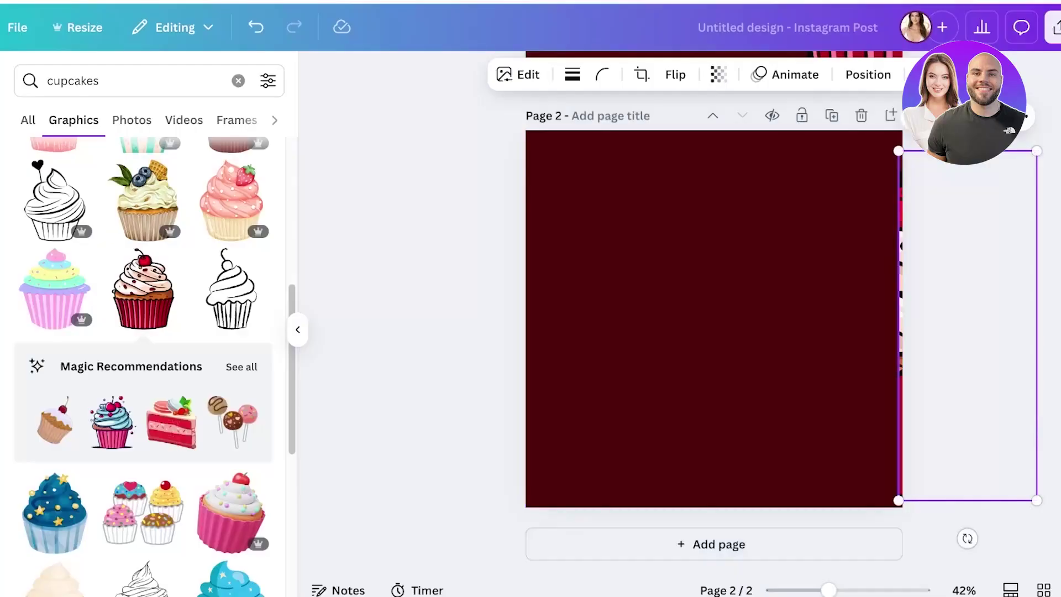
Step: Move the cropped cupcake half to the left edge of page 2 so it continues the graphic from page 1
drag(967, 326, 595, 327)
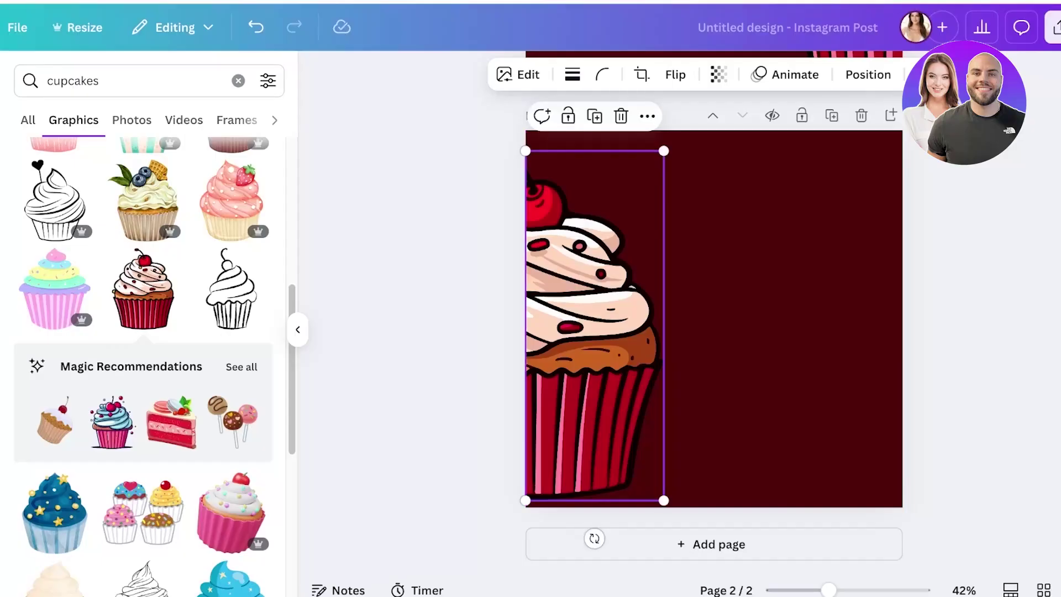
drag(595, 327, 596, 326)
click(589, 324)
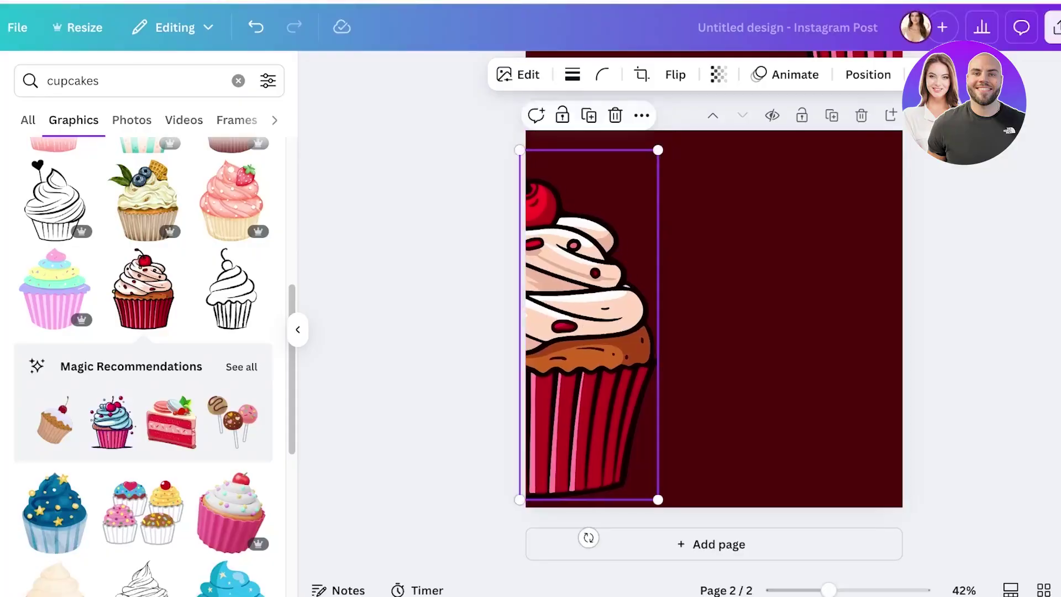
click(964, 326)
scroll(714, 313, up, 6)
scroll(715, 313, down, 6)
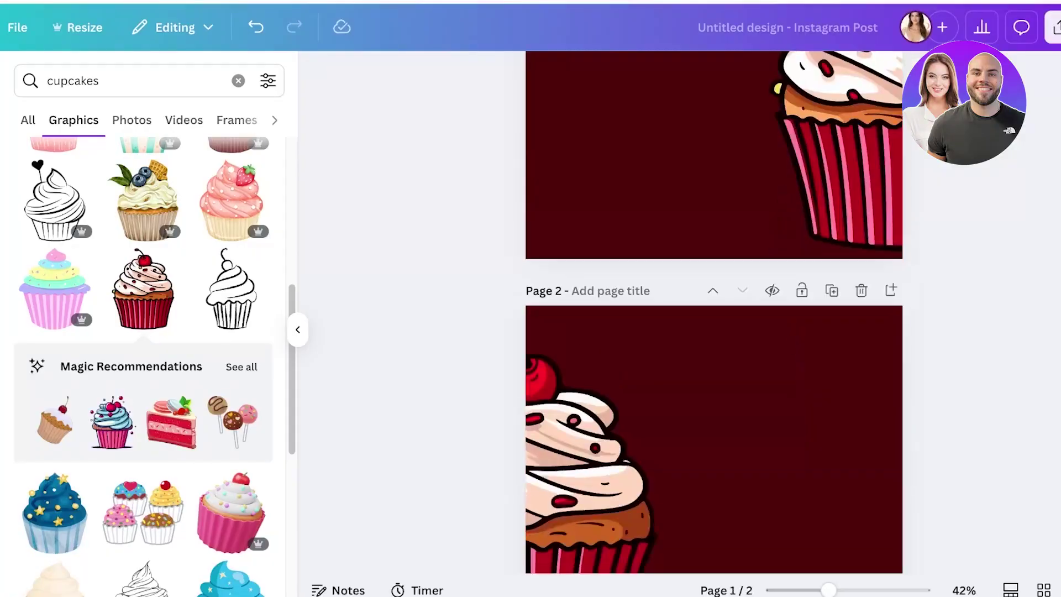
scroll(713, 326, up, 5)
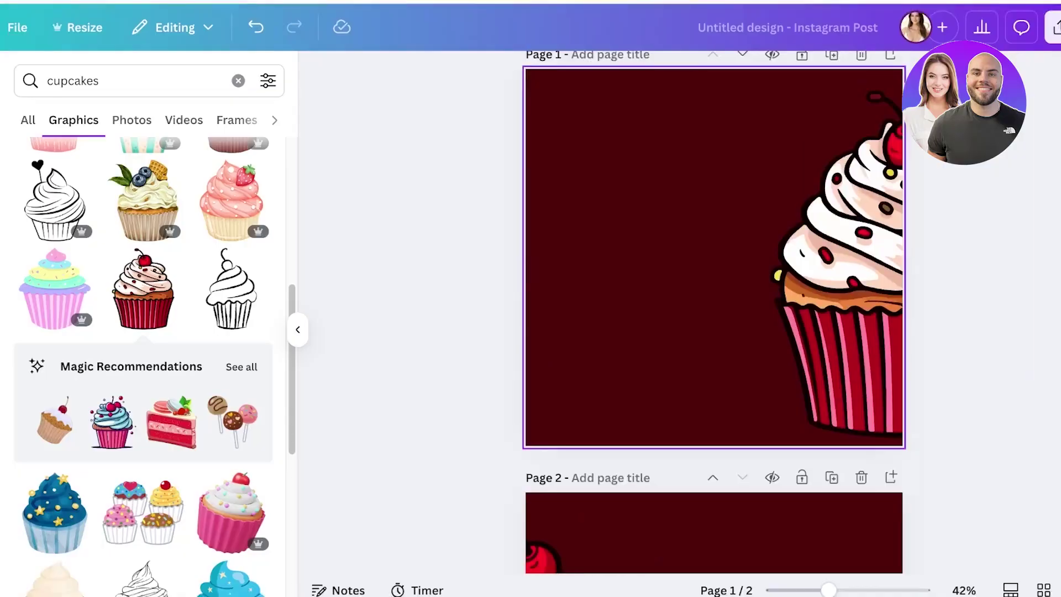
scroll(713, 326, down, 5)
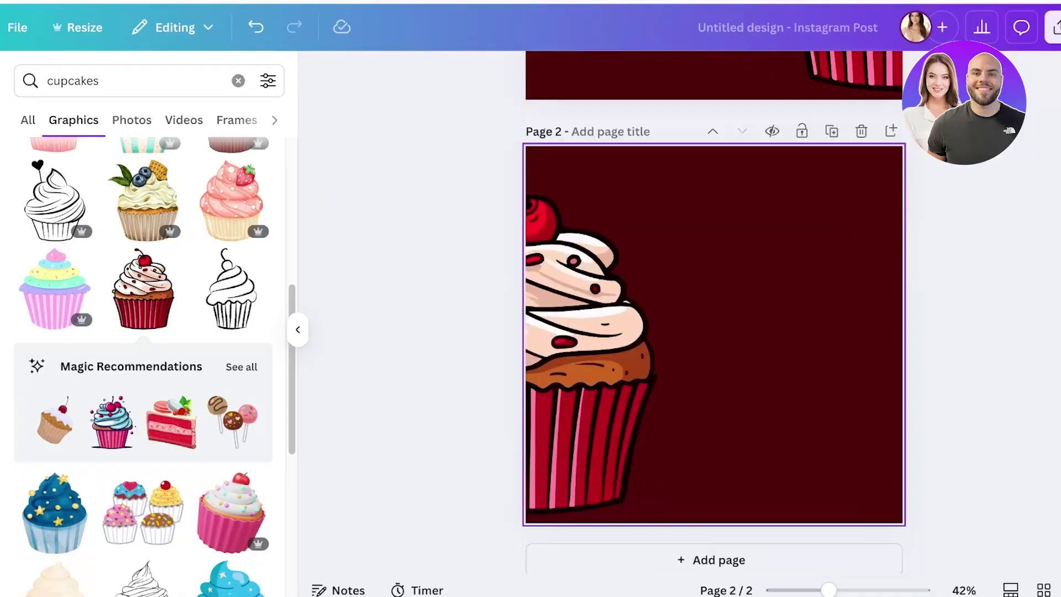
Step: Add a text box in the upper area of page 1 reading "Baking Tips from Someone Who Hates to Bake"
scroll(713, 326, up, 5)
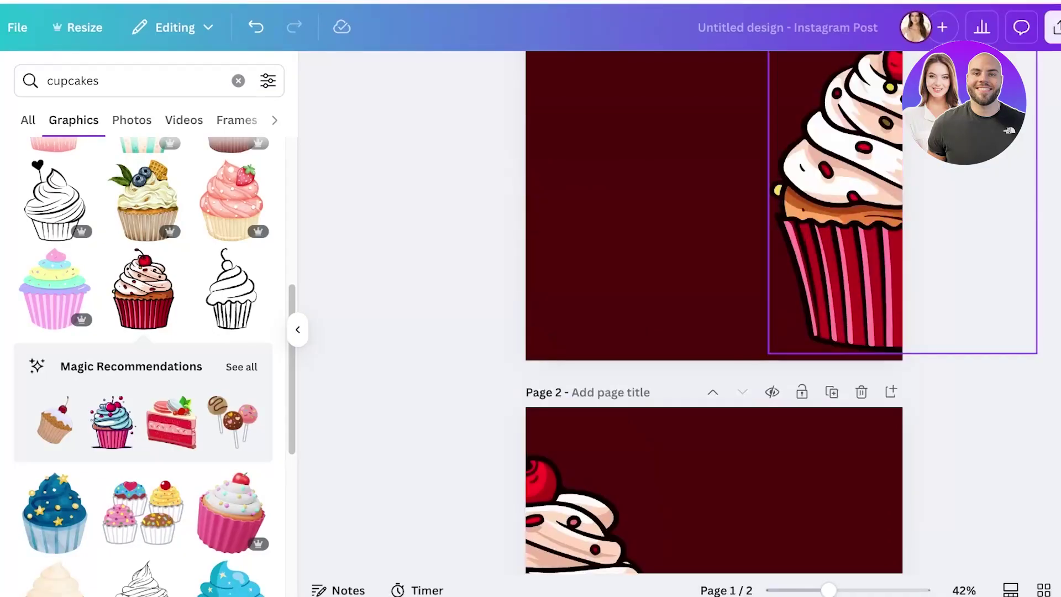
click(23, 207)
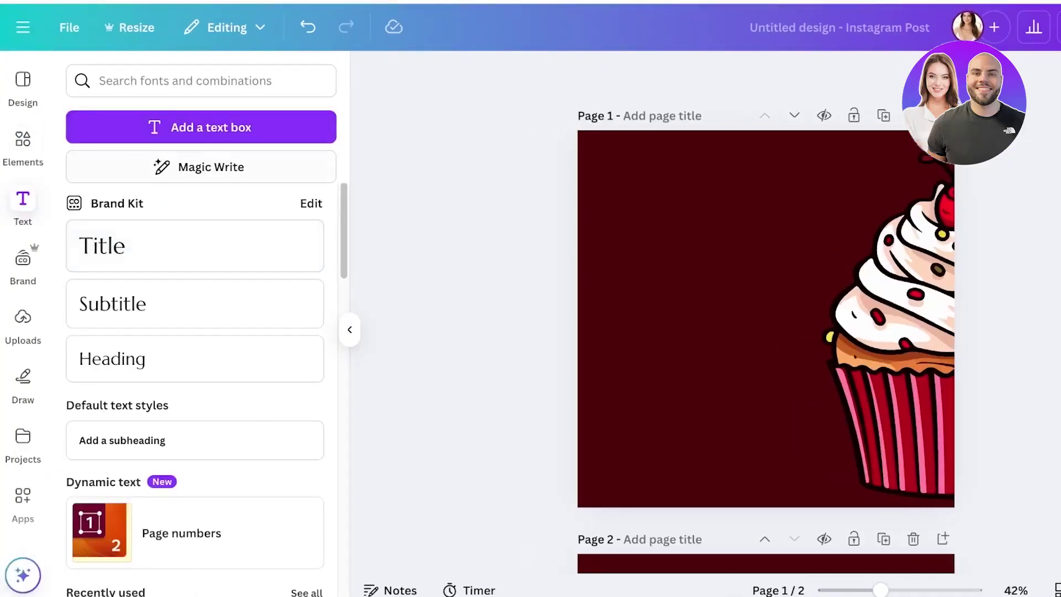
click(200, 127)
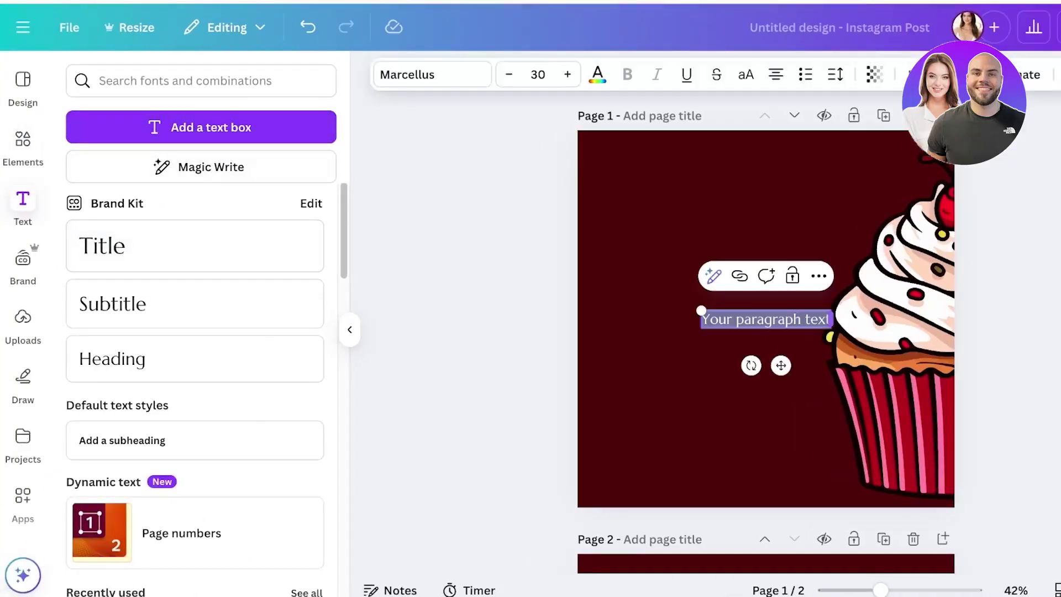
drag(765, 318, 714, 208)
double_click(715, 208)
text(Bak)
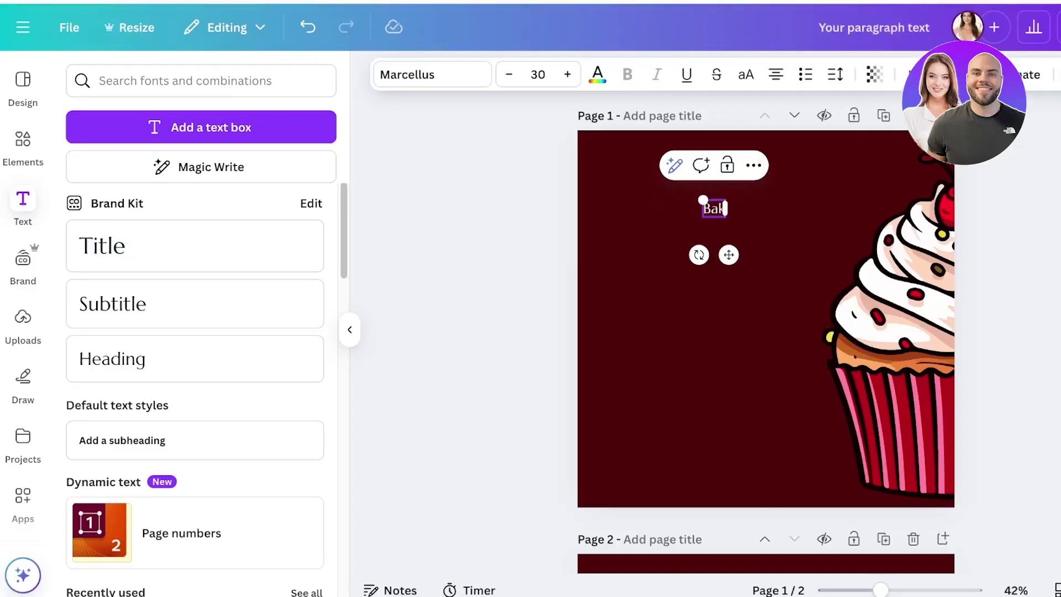
text(ing Tips fro)
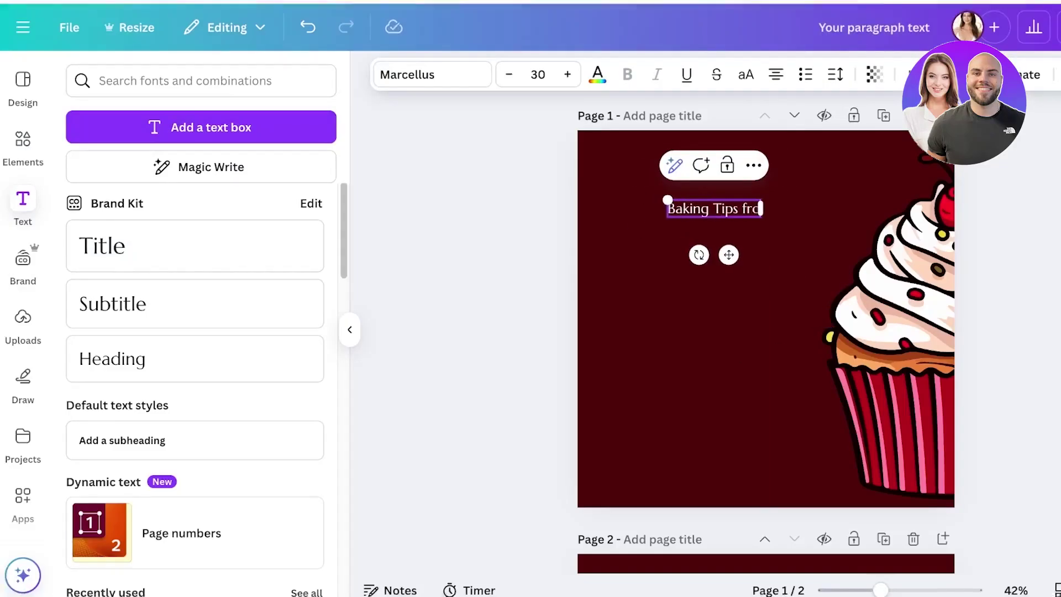
text(m Someone Who)
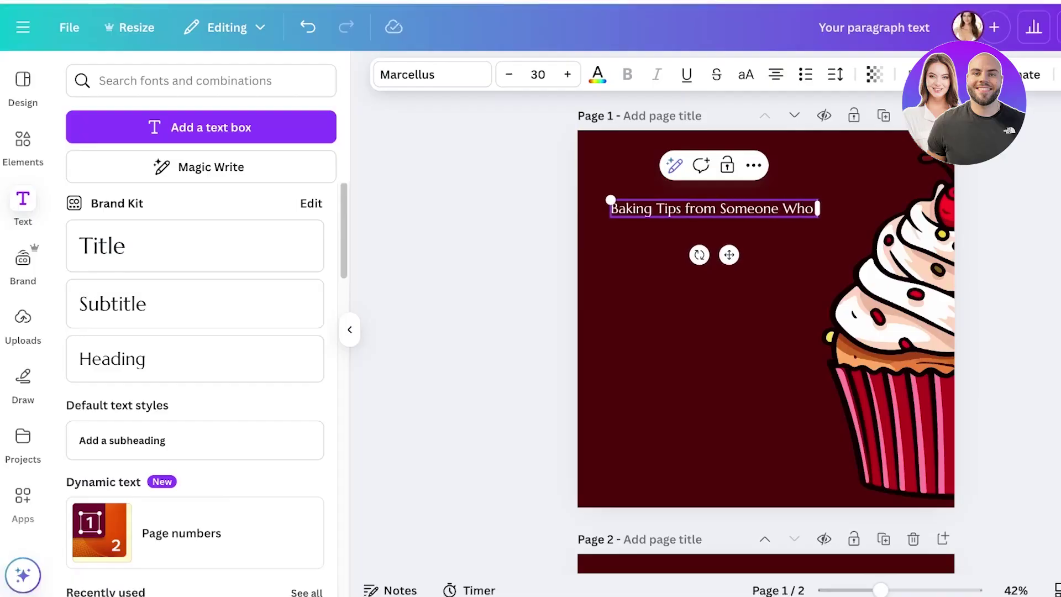
text( Hates to Bake)
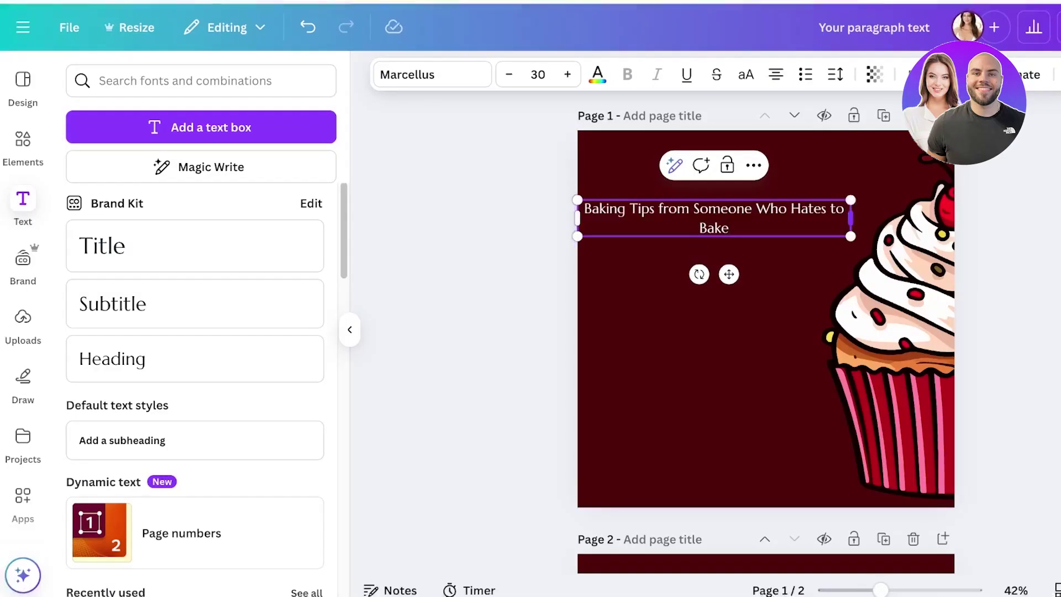
Step: Enlarge the page 1 text to size 56.4, narrow its box to five lines, and place it left of the cupcake
mouse_move(850, 218)
mouse_down()
mouse_move(783, 219)
mouse_move(828, 244)
mouse_move(964, 268)
mouse_move(920, 233)
mouse_move(836, 233)
mouse_up()
drag(713, 251, 730, 256)
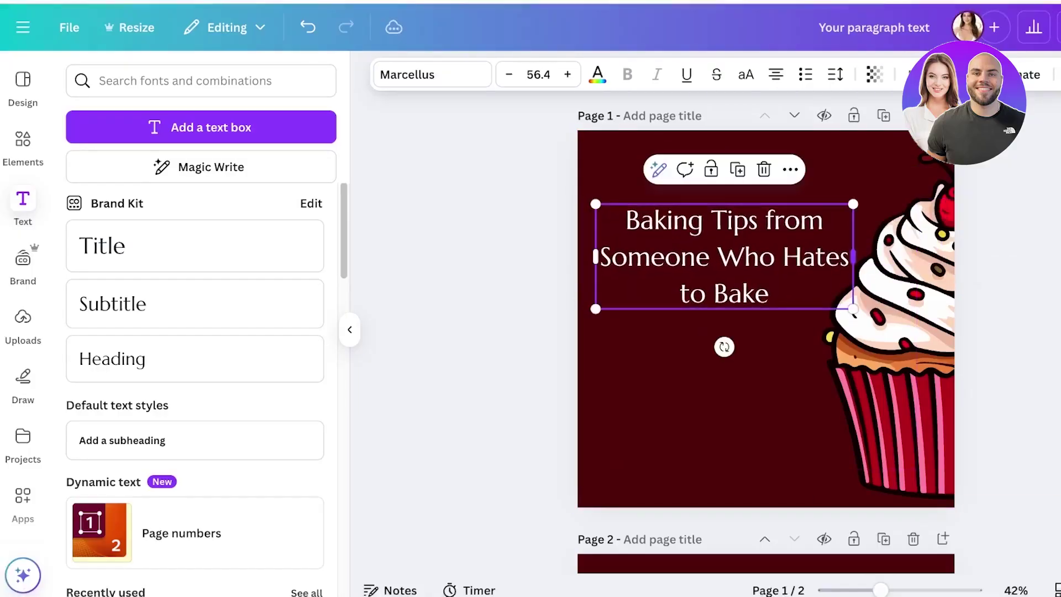
drag(855, 254, 796, 253)
drag(697, 260, 717, 271)
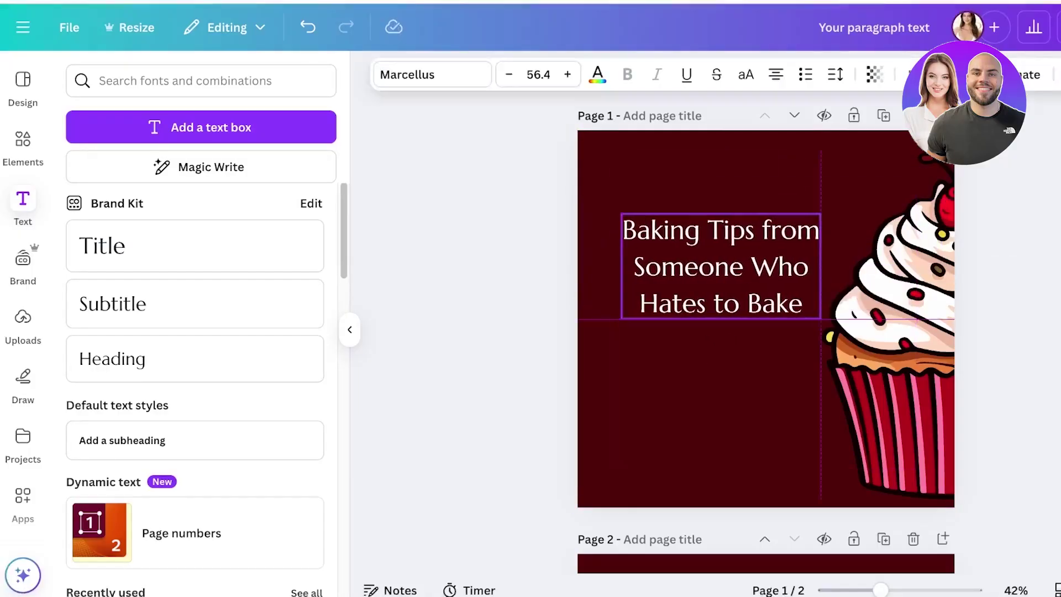
drag(815, 267, 788, 266)
drag(702, 303, 702, 319)
key(Escape)
Step: Add a Title text on page 2 reading "Tip. No 1" with "Always use measuring cups and a oven thermometer" on the line below
scroll(766, 331, down, 1)
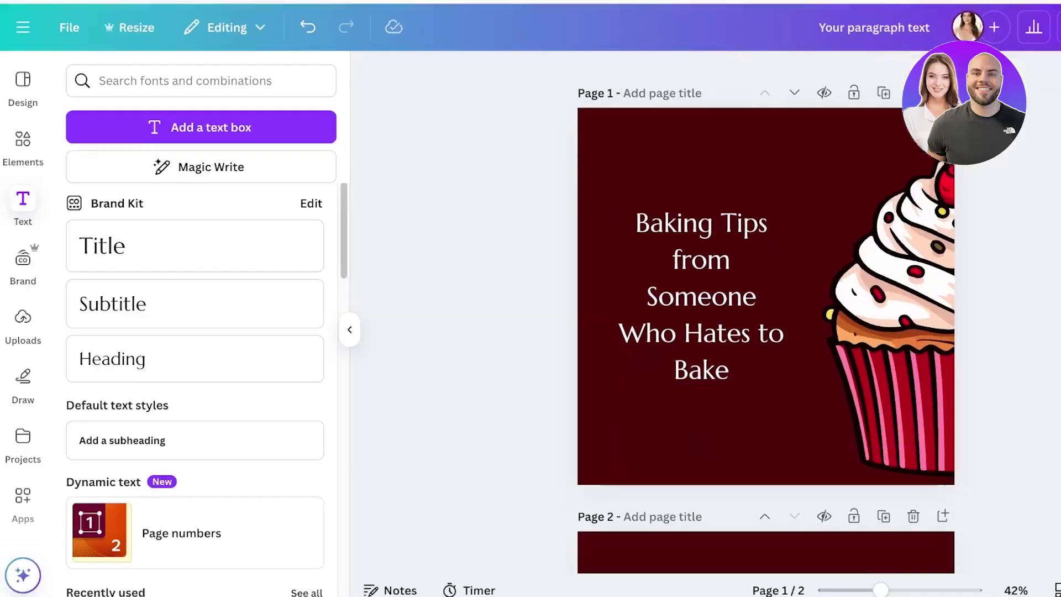
scroll(766, 331, down, 4)
scroll(766, 310, down, 3)
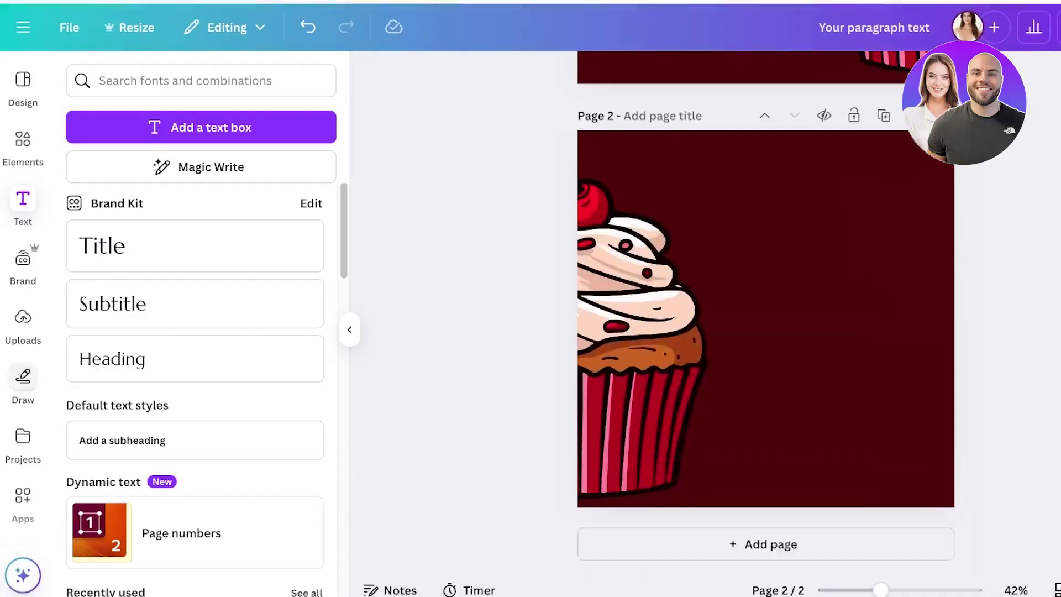
click(195, 249)
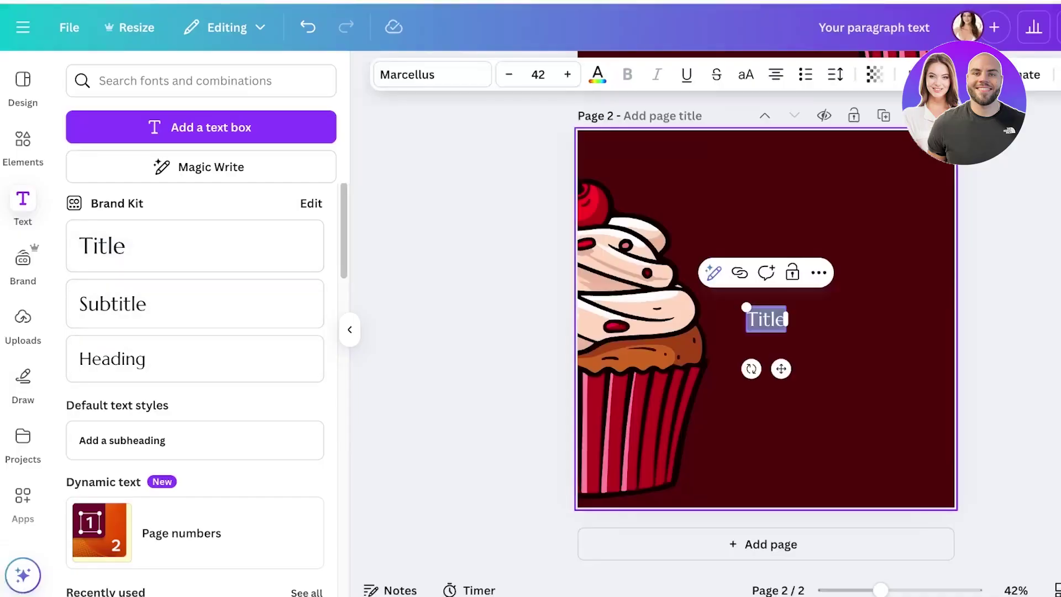
key(BackSpace)
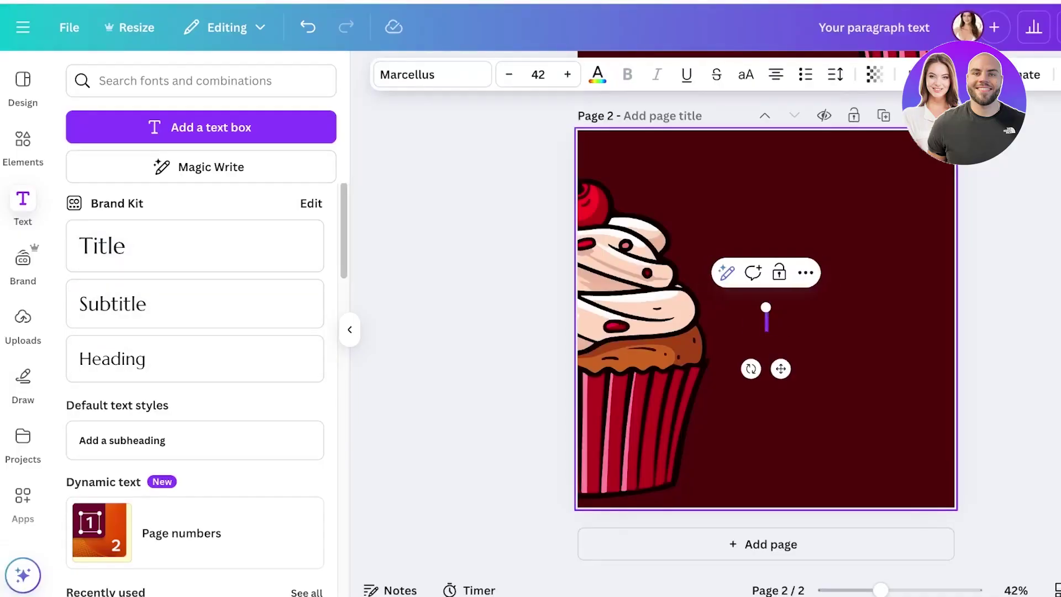
text(Tip. No)
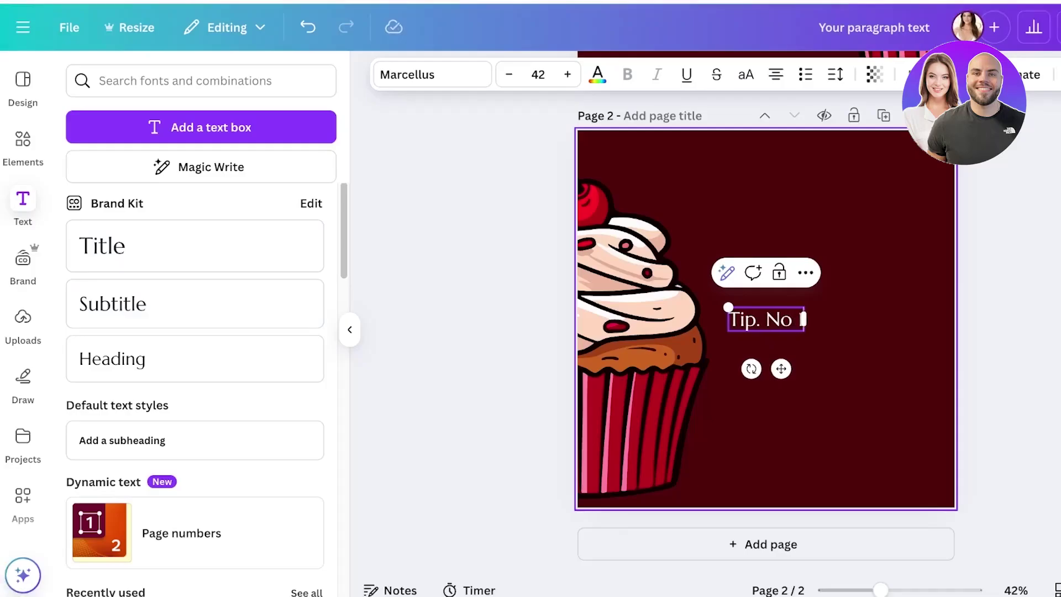
key(Return)
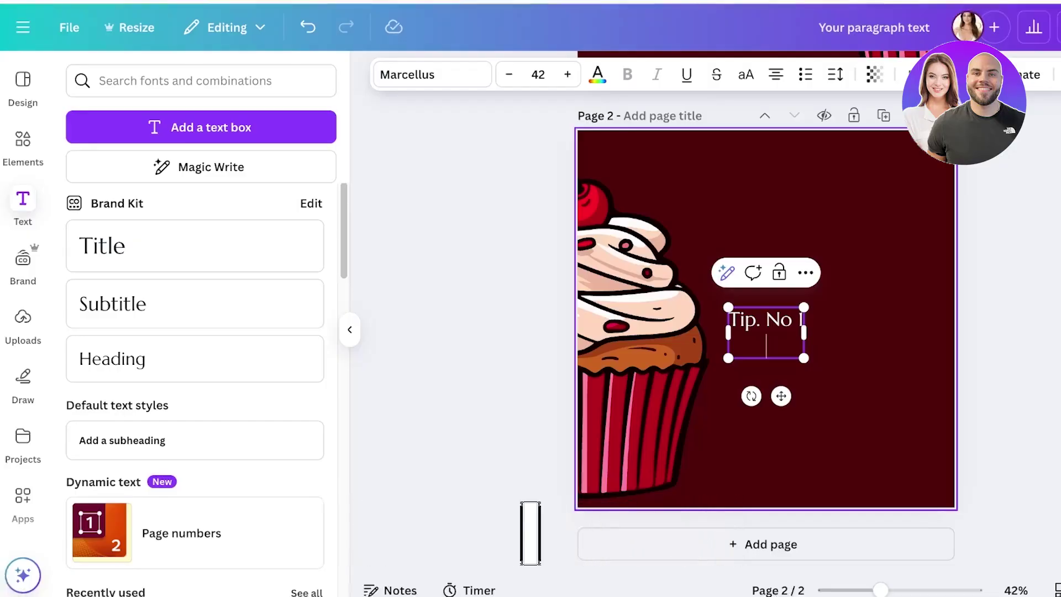
text(ways)
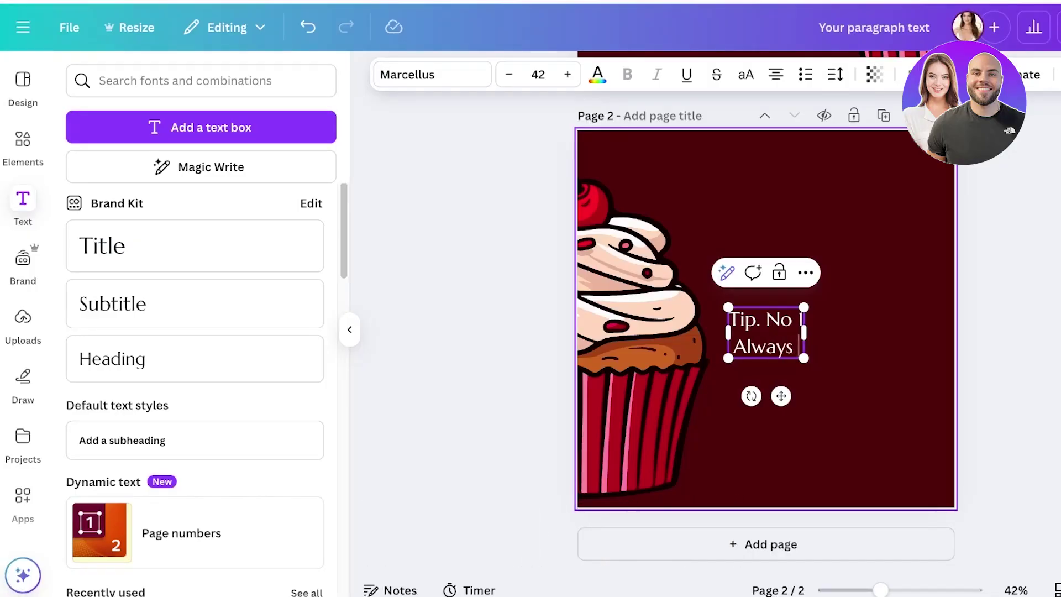
text( use measuri)
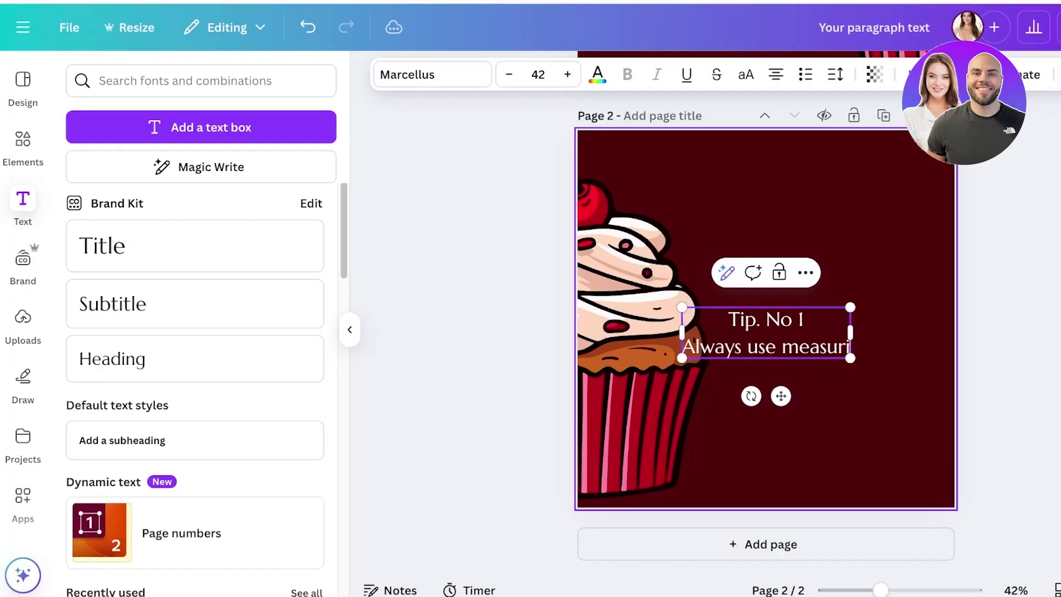
text(ng cups and a)
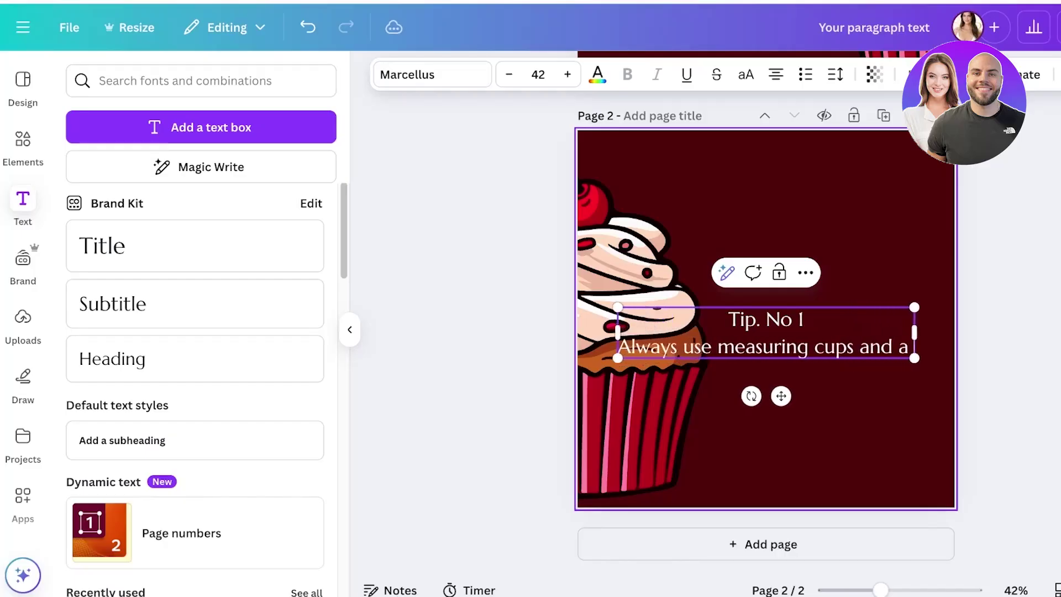
text( oven ther)
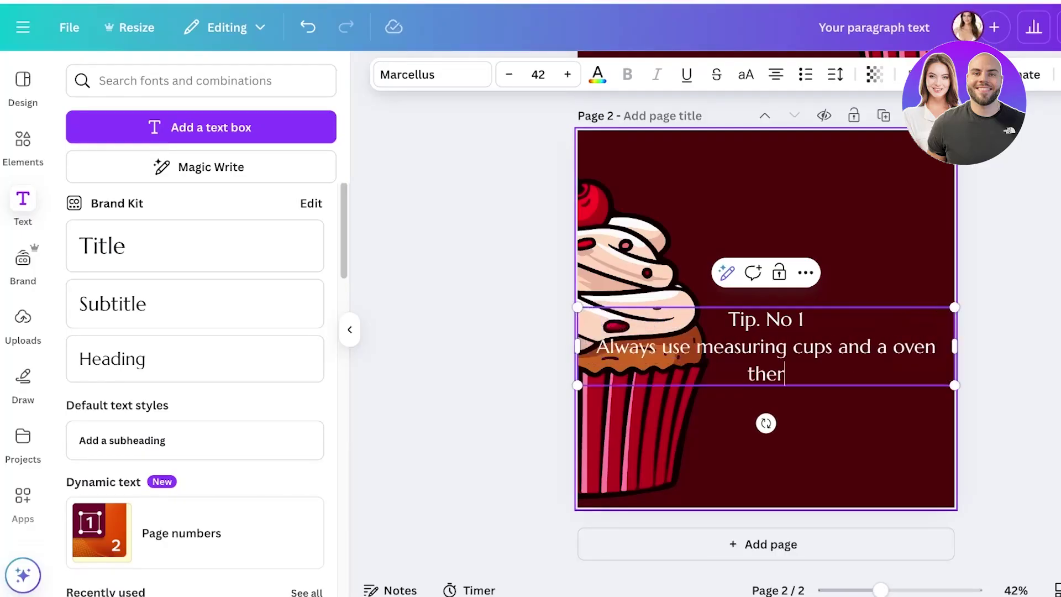
text(mometer)
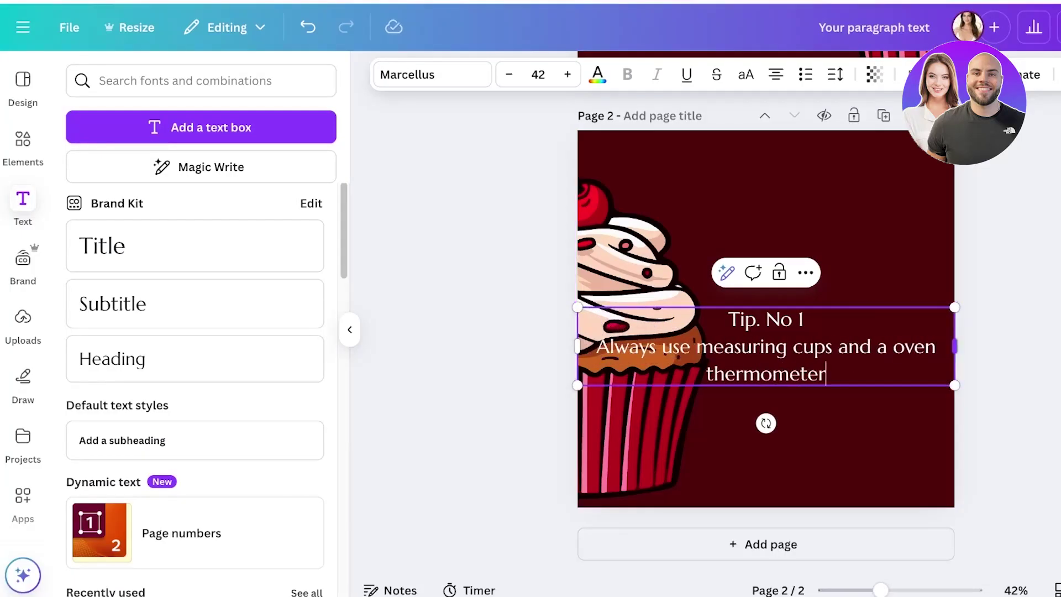
Step: Narrow the page 2 text box, move it to the right of the cupcake, and enlarge the text to size 54.3
drag(955, 347, 726, 362)
click(802, 310)
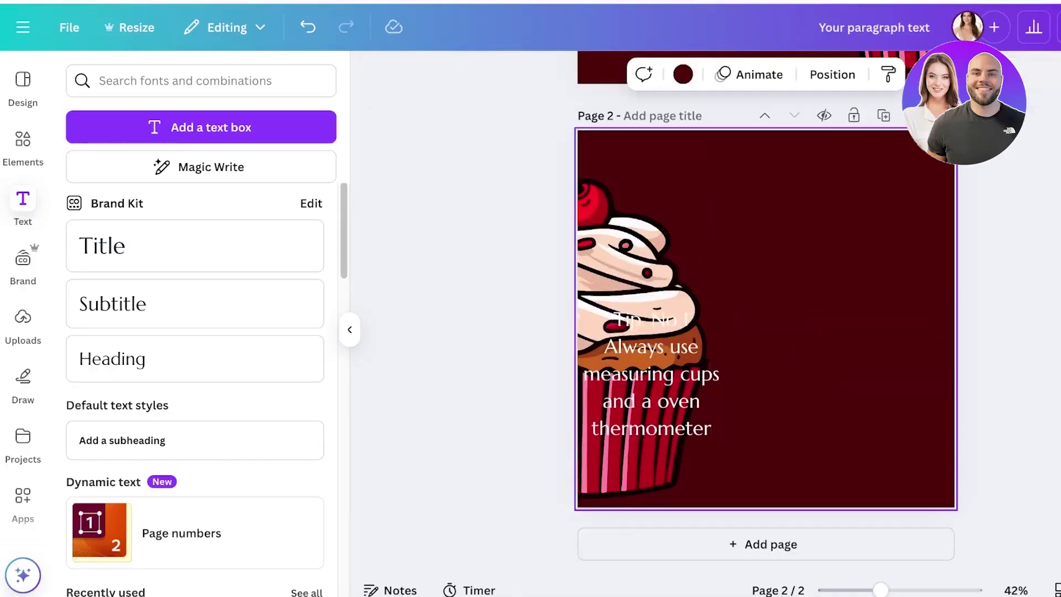
drag(652, 376, 823, 254)
drag(895, 336, 938, 375)
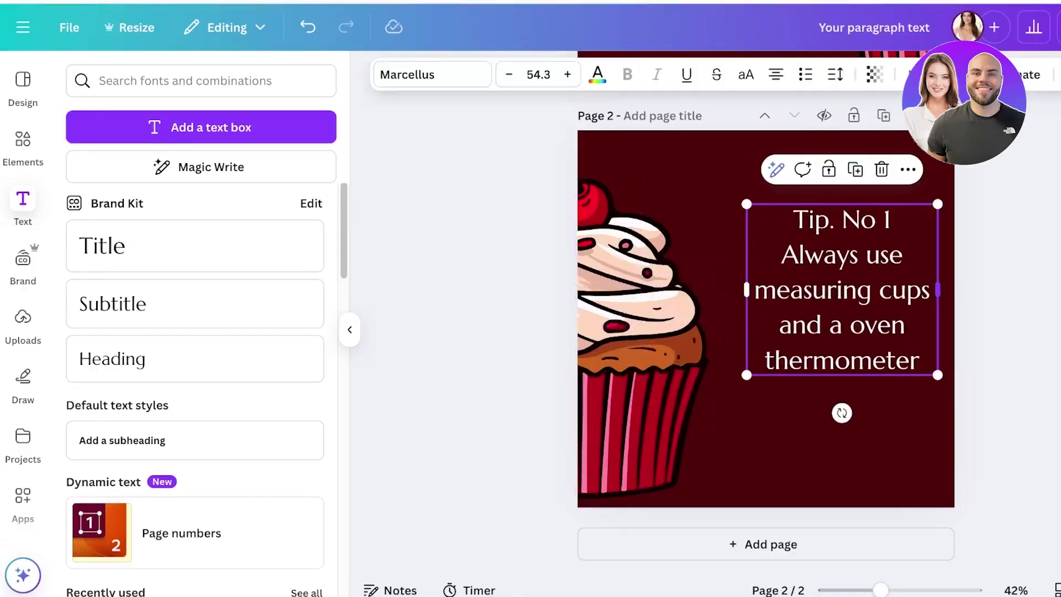
Step: Narrow the page 2 text box slightly more and insert a blank line between "Tip. No 1" and the tip
drag(938, 290, 916, 302)
mouse_move(835, 309)
mouse_down()
mouse_move(823, 306)
mouse_move(832, 319)
mouse_move(832, 289)
mouse_up()
click(870, 217)
key(Return)
key(Escape)
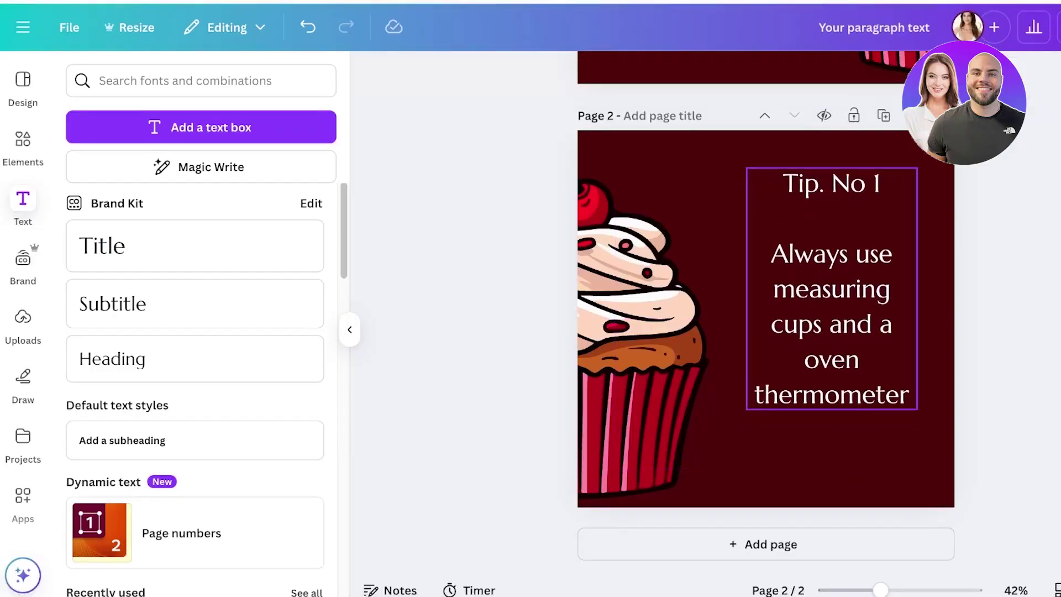
Step: Review both carousel pages and download pages 1–2 as PNG at 1,080 × 1,080 px
scroll(766, 310, up, 8)
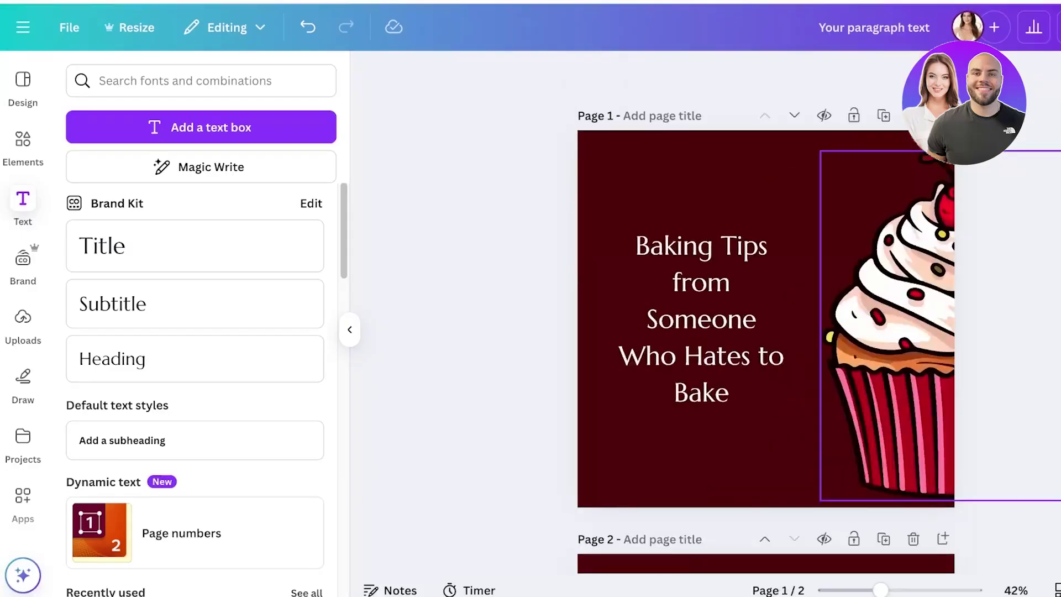
scroll(766, 320, down, 8)
scroll(766, 321, up, 8)
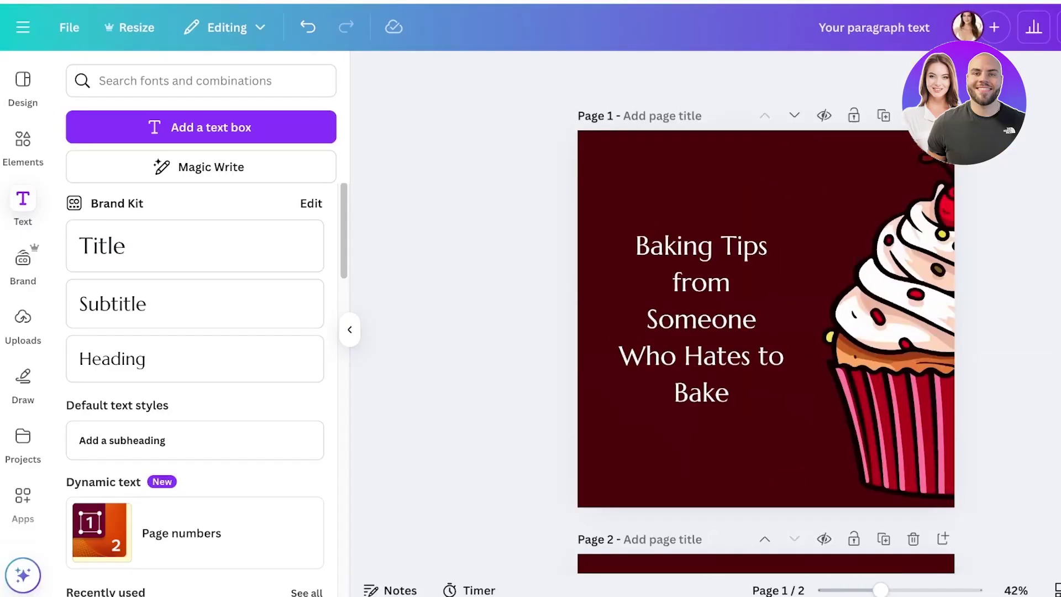
click(1021, 27)
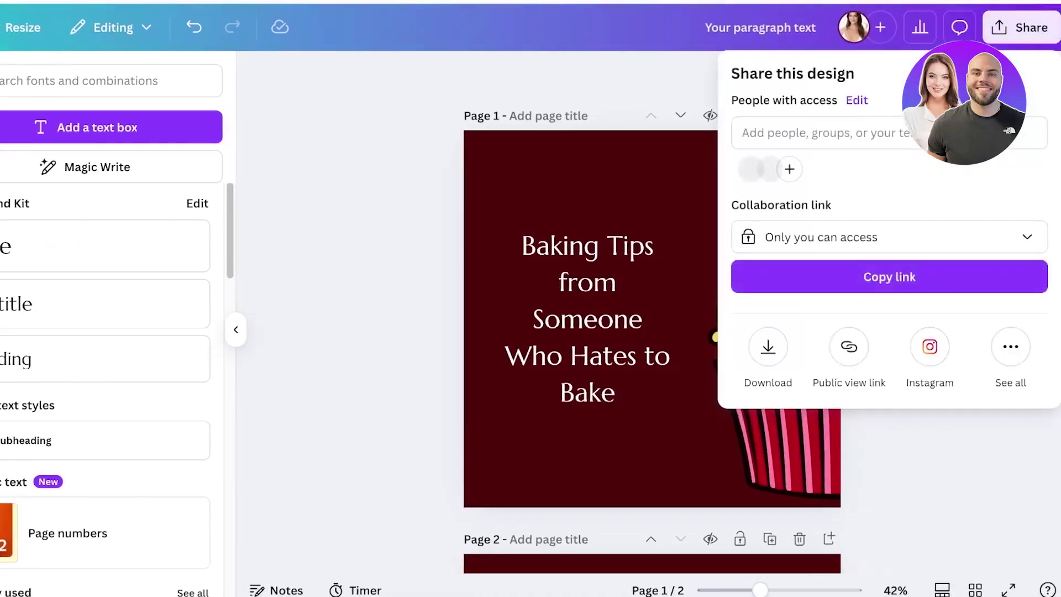
click(768, 346)
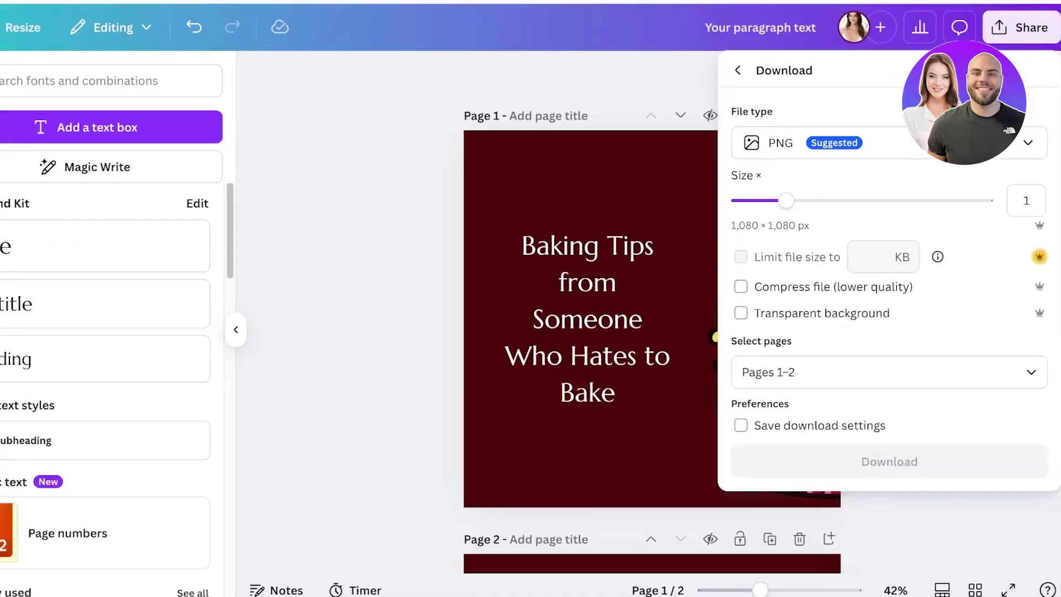
click(890, 462)
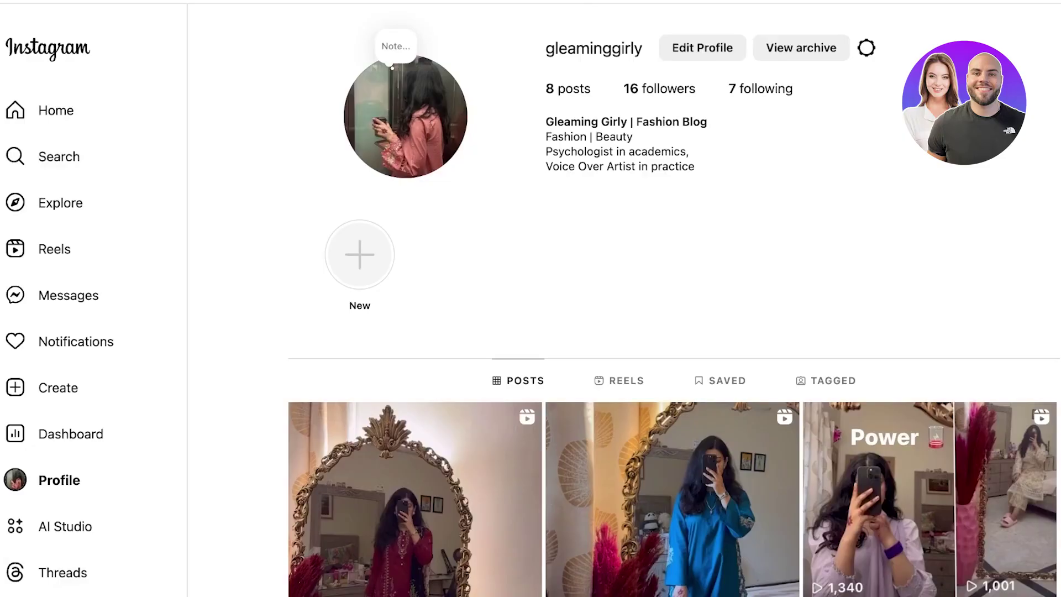
Step: Switch to Instagram, create a new post from the two downloaded images, preview both slides, and accept the crop
click(58, 388)
click(22, 429)
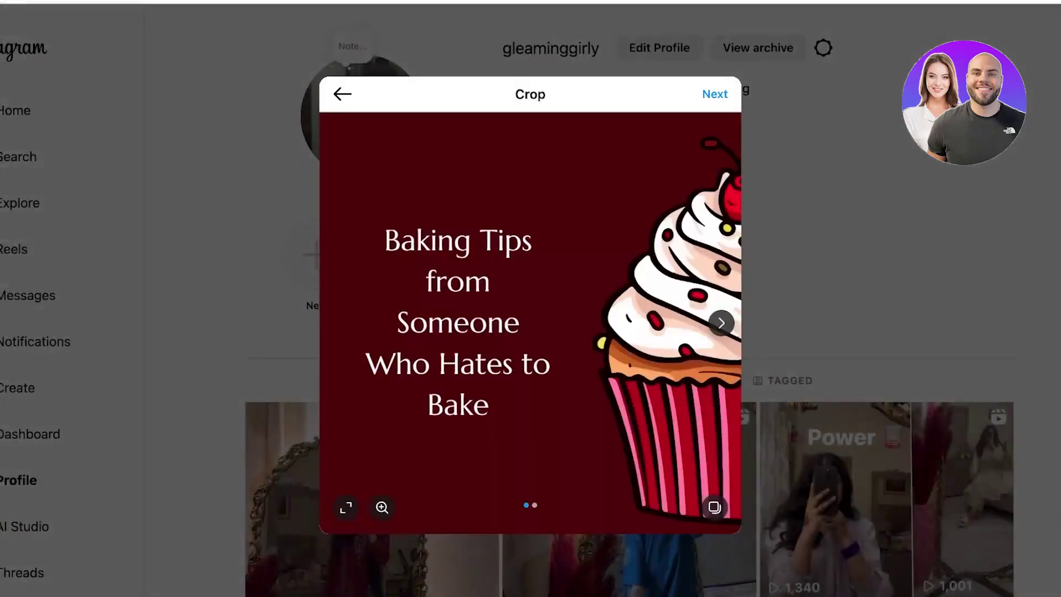
click(722, 323)
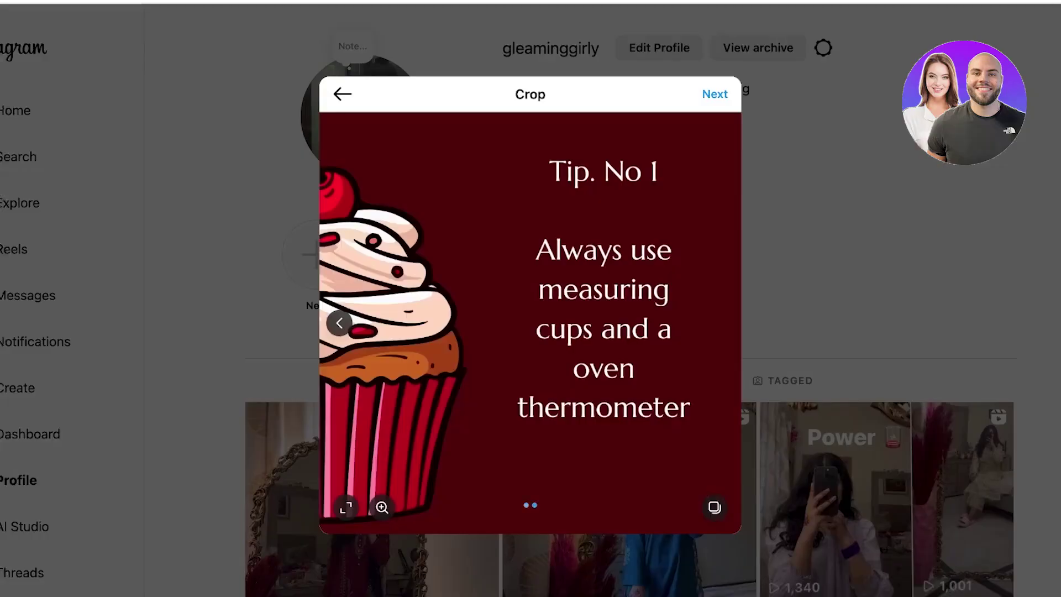
click(339, 323)
click(721, 323)
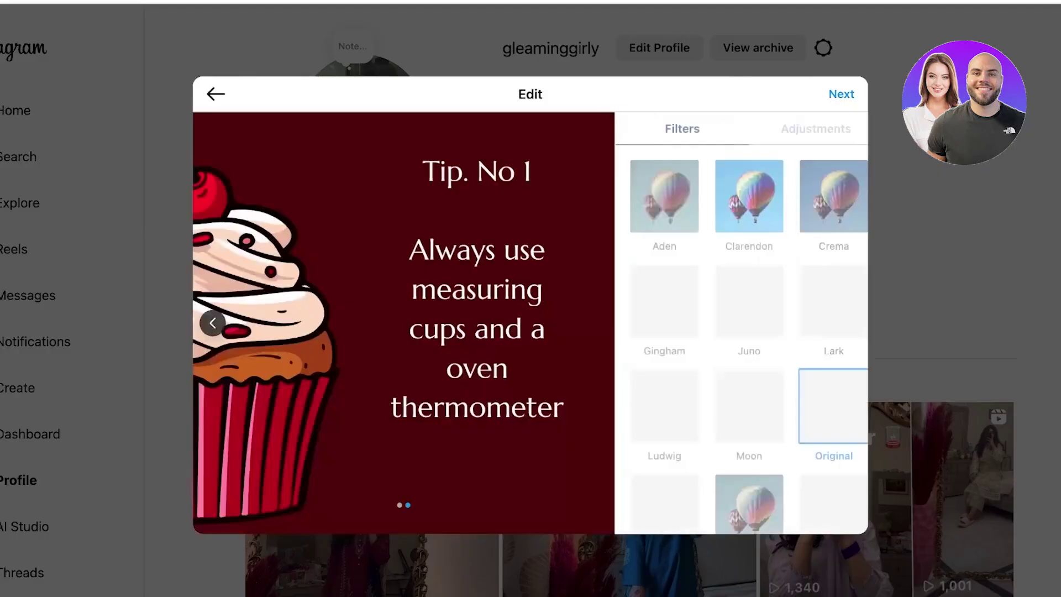
Step: Share the carousel post with the original filter and dismiss the boost offer
click(856, 95)
click(853, 95)
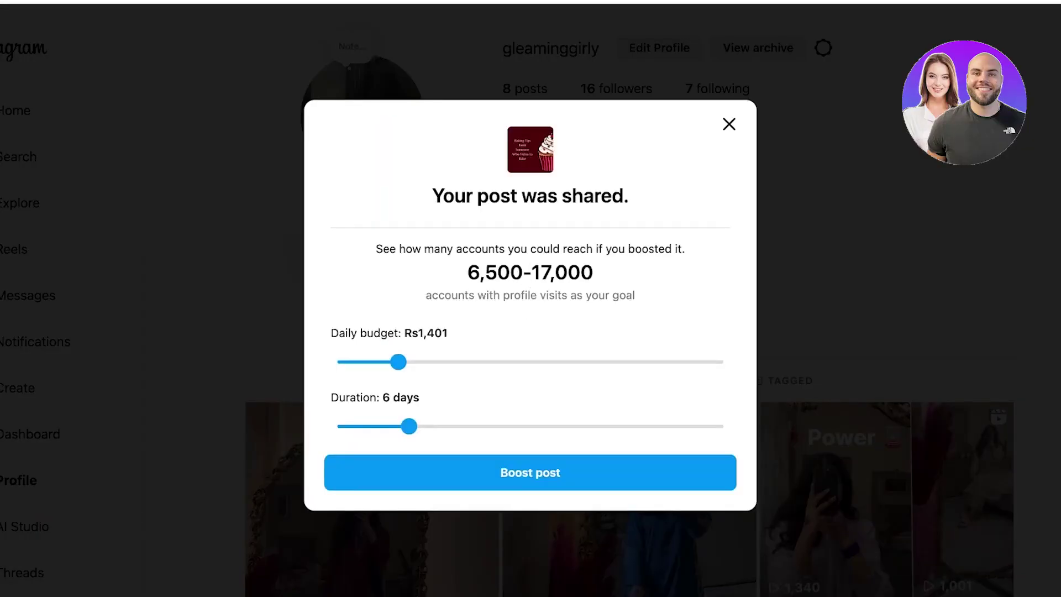
key(Escape)
Step: Reload the profile, open the new baking tips post, and flip between its two slides to check the continuous cupcake
scroll(419, 321, down, 3)
scroll(419, 320, left, 1)
scroll(419, 320, up, 3)
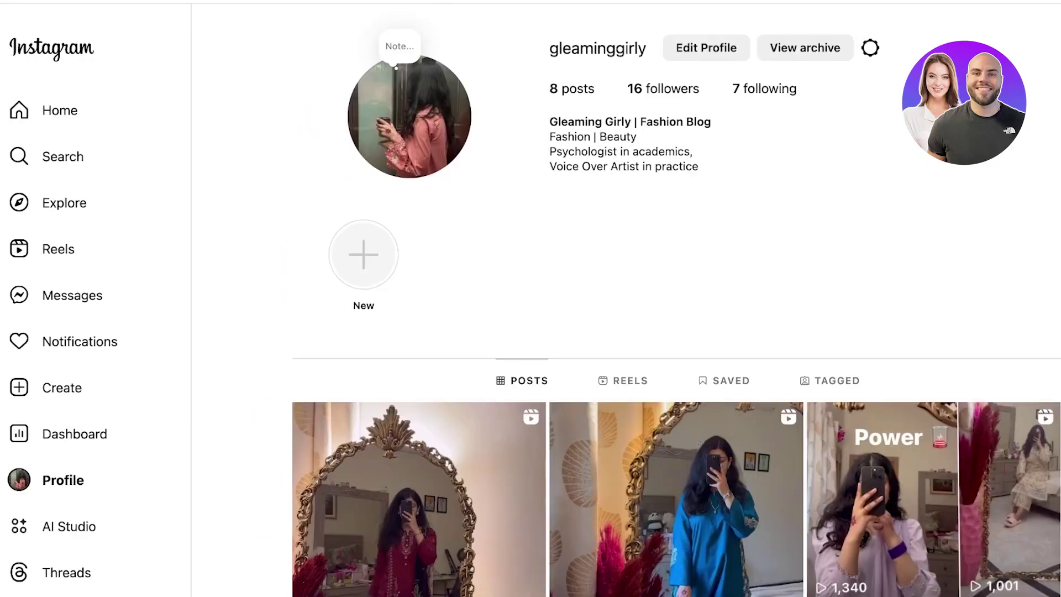
key(super+r)
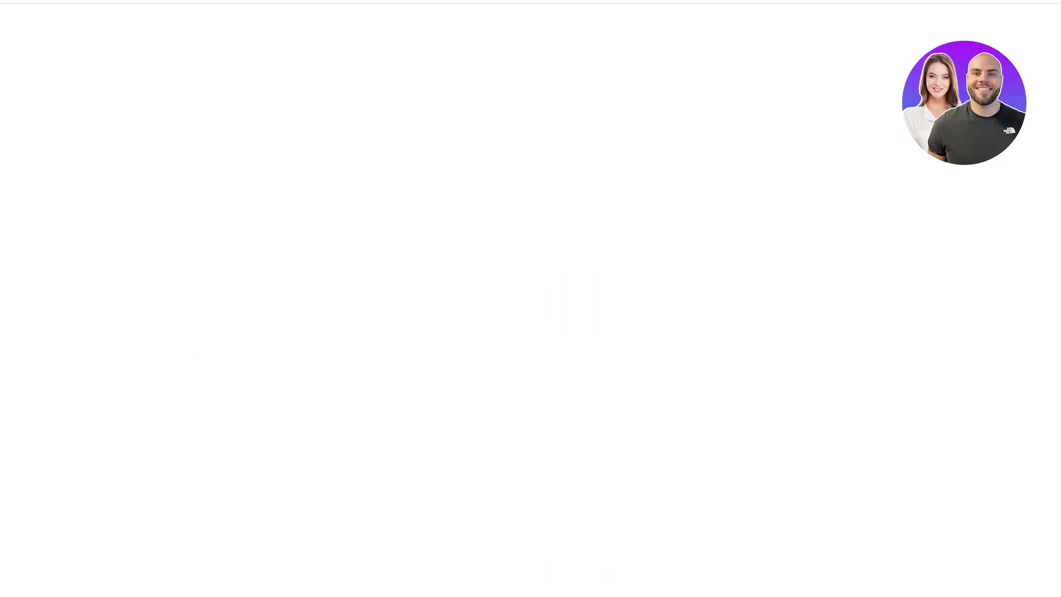
scroll(419, 354, down, 3)
click(419, 354)
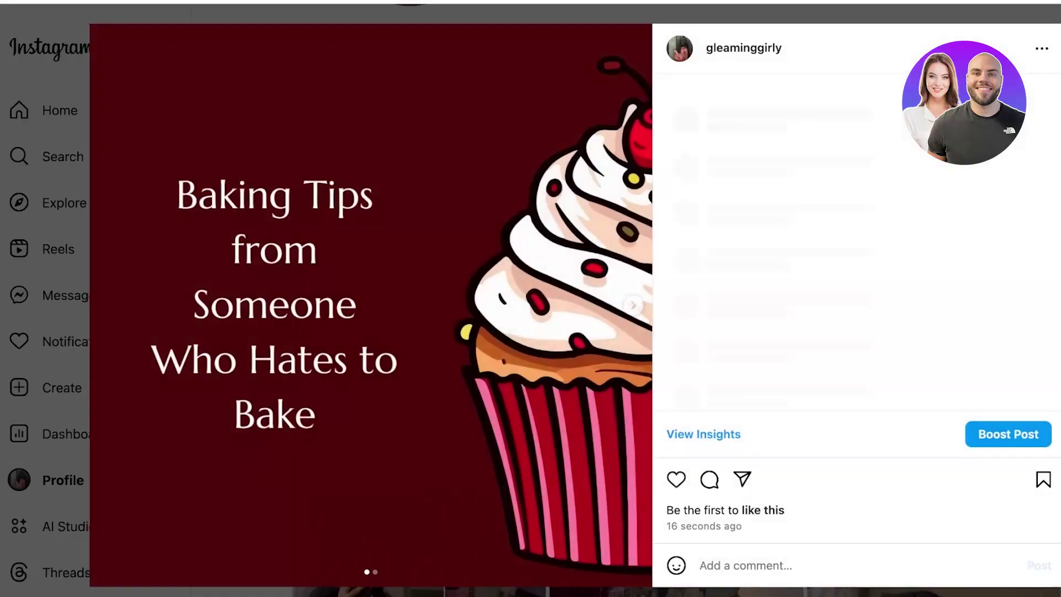
key(Right)
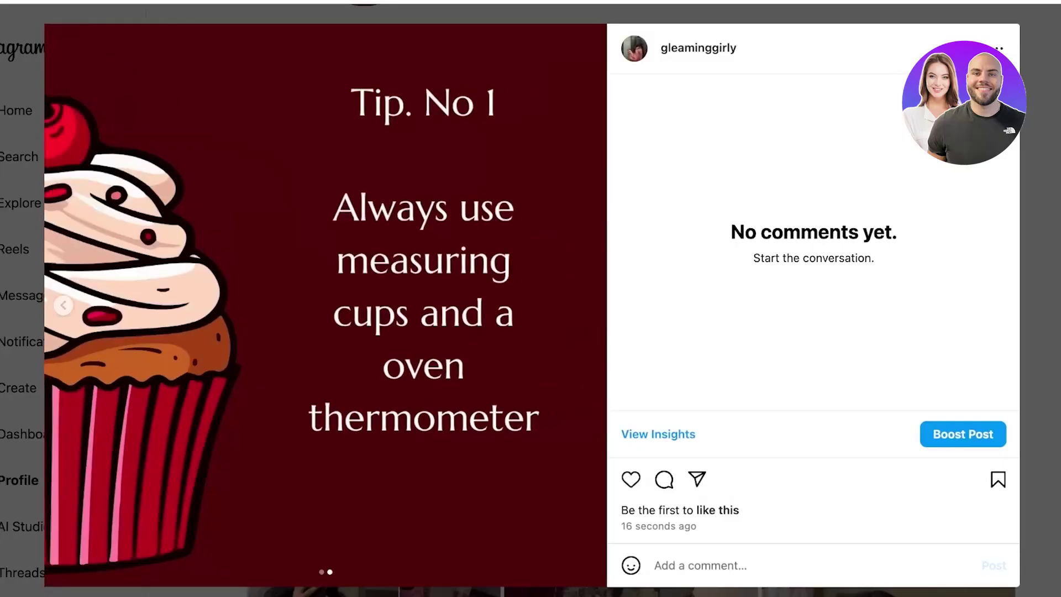
key(Left)
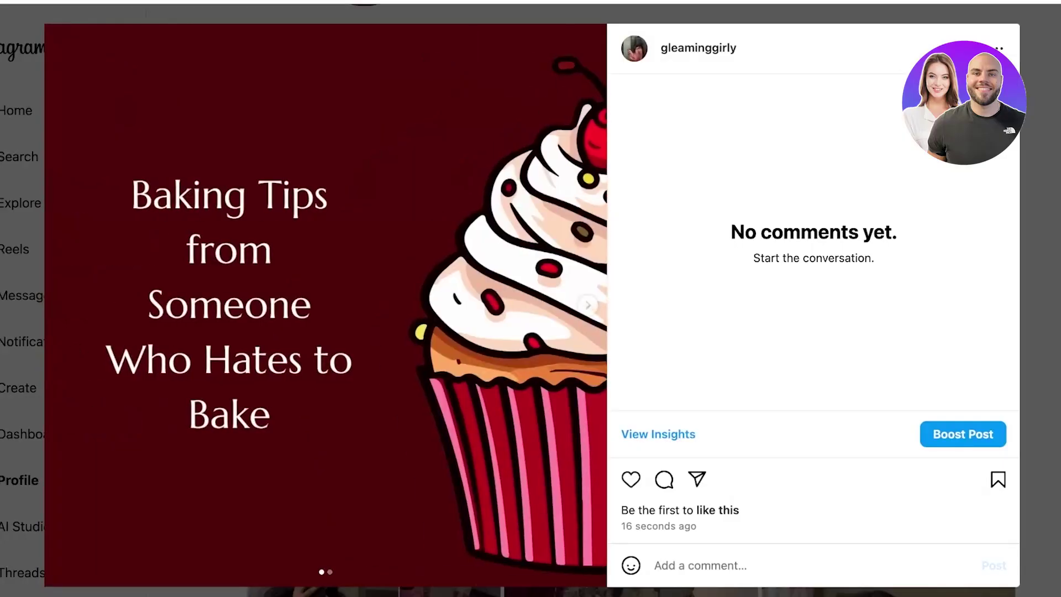
key(Right)
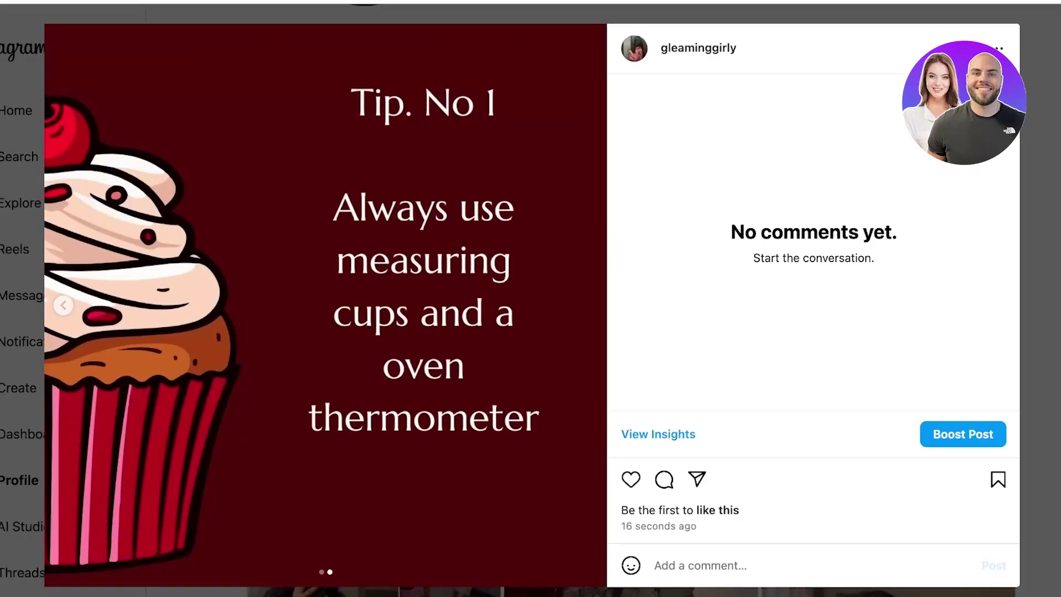
key(Escape)
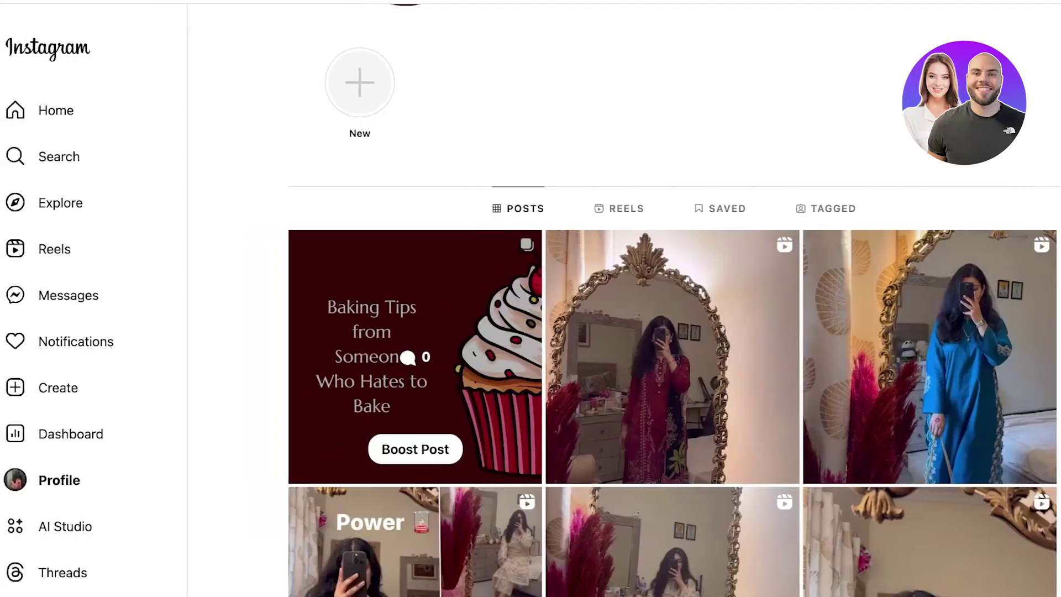
Step: Open the motivation_mondays profile from the recent searches and browse its posts
click(59, 156)
click(161, 205)
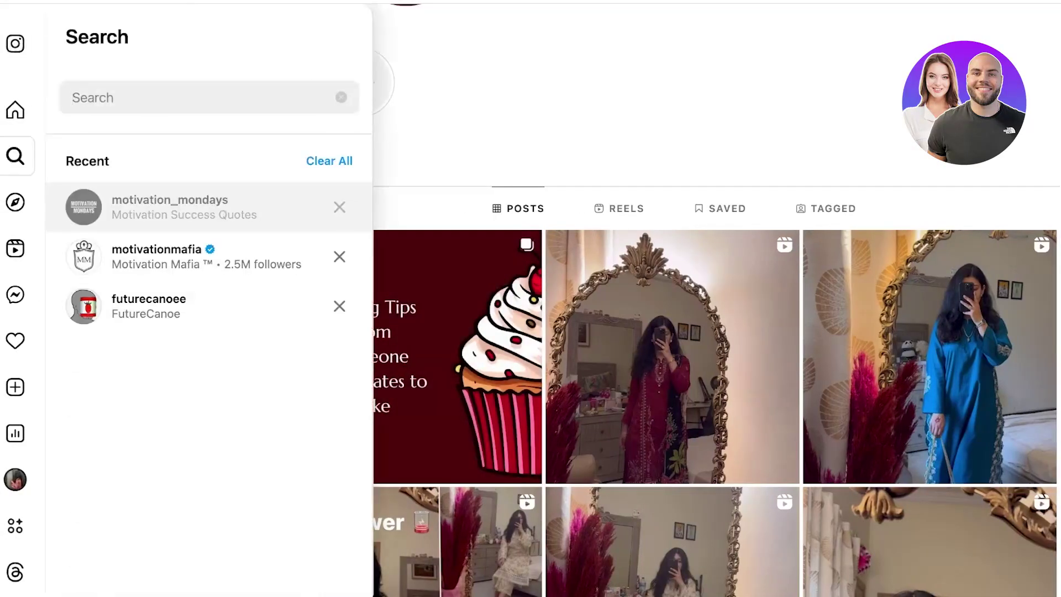
scroll(673, 387, down, 10)
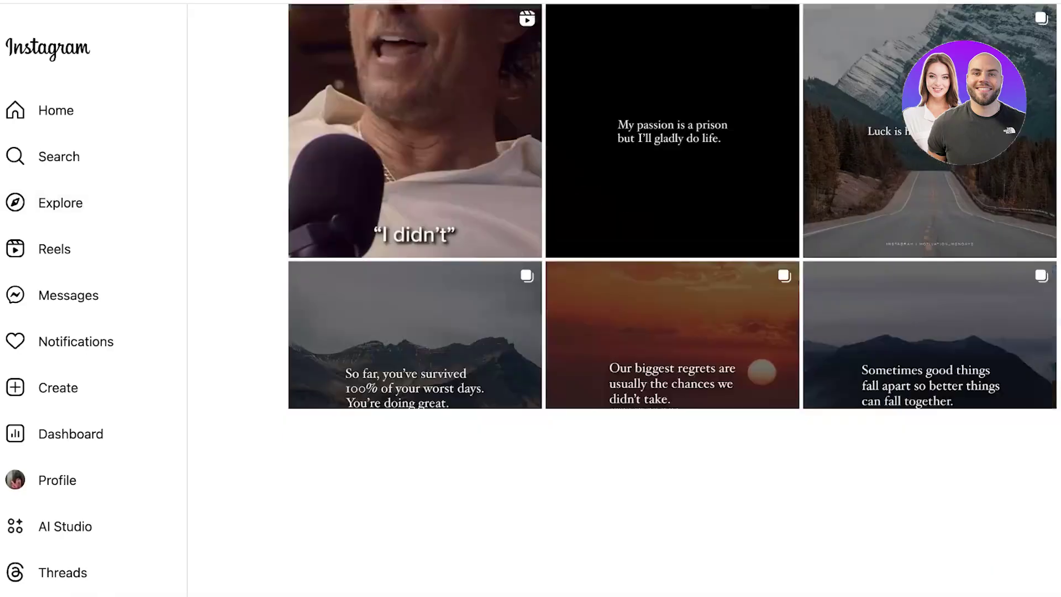
Step: Open a motivation_mondays carousel post, page through to its last slide, and return to the profile's posts
click(675, 387)
click(629, 305)
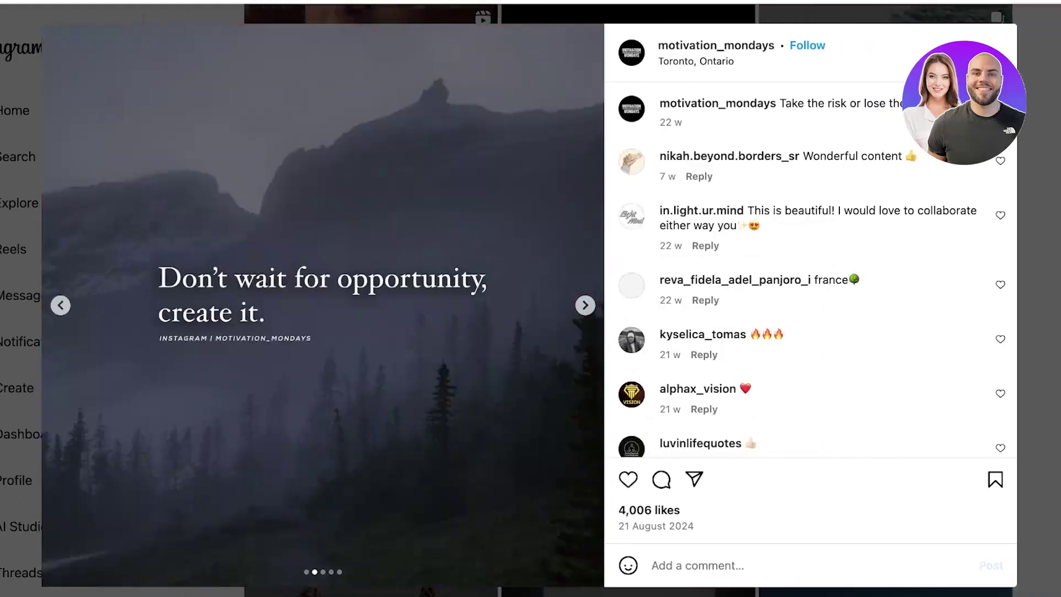
click(629, 305)
key(Right)
key(Right)
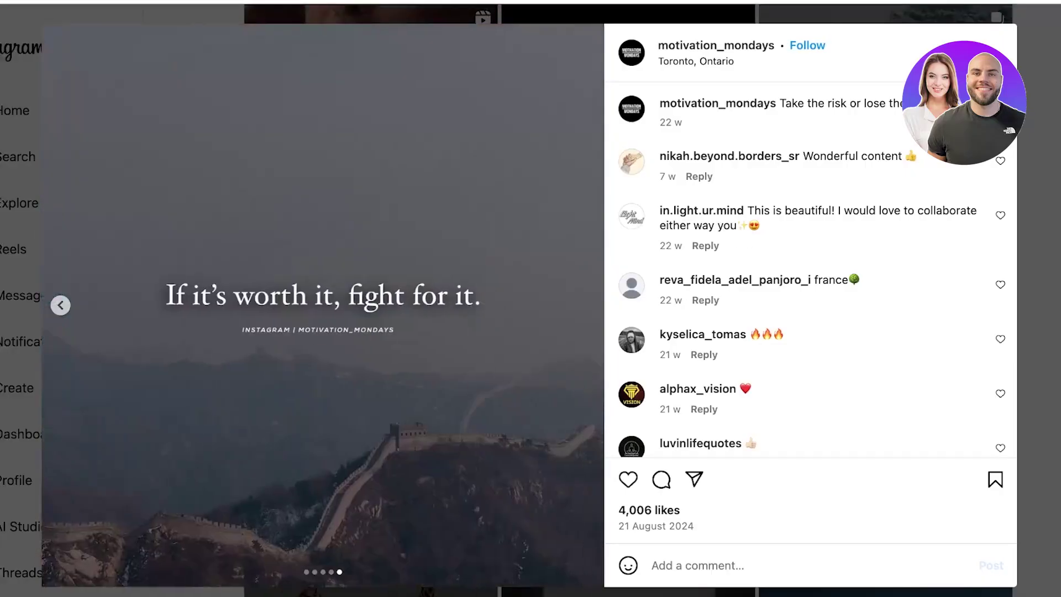
key(Escape)
scroll(628, 387, down, 7)
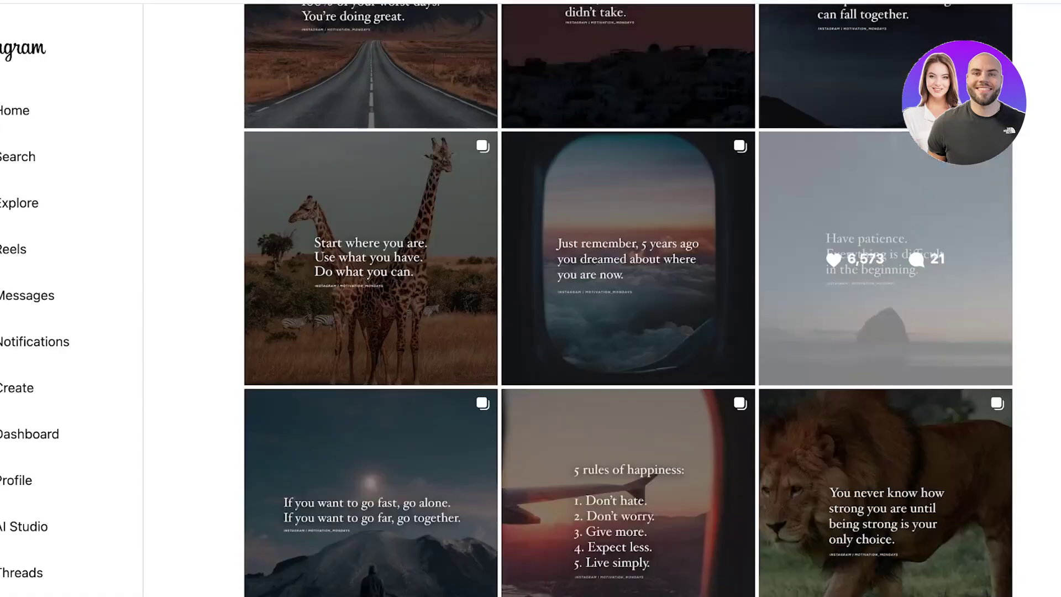
Step: Open the "Have patience" carousel post from motivation_mondays, page through its slides, and close it
click(885, 254)
key(Right)
key(Right)
key(Right)
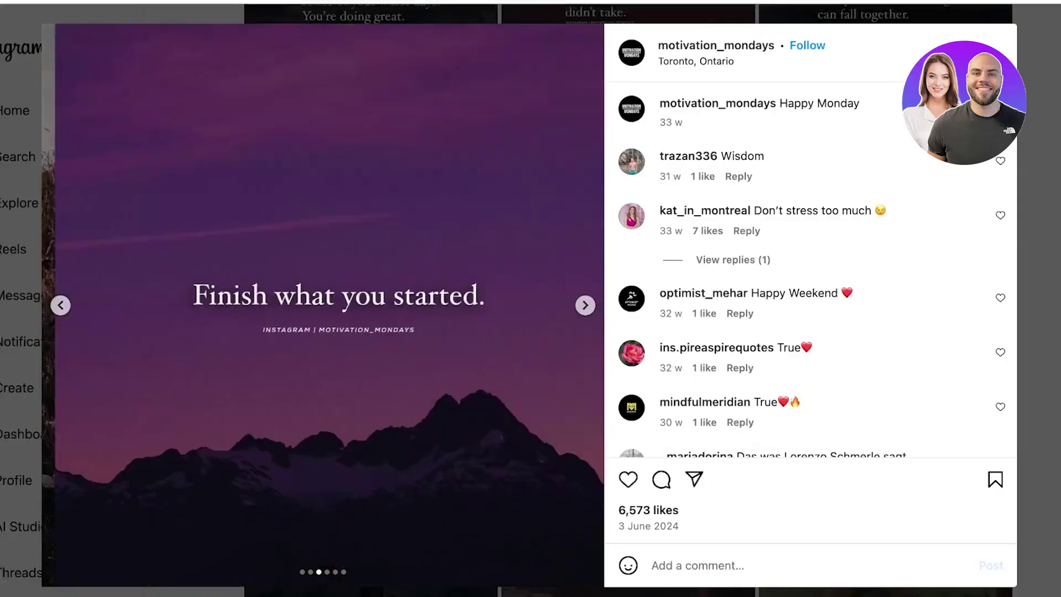
key(Right)
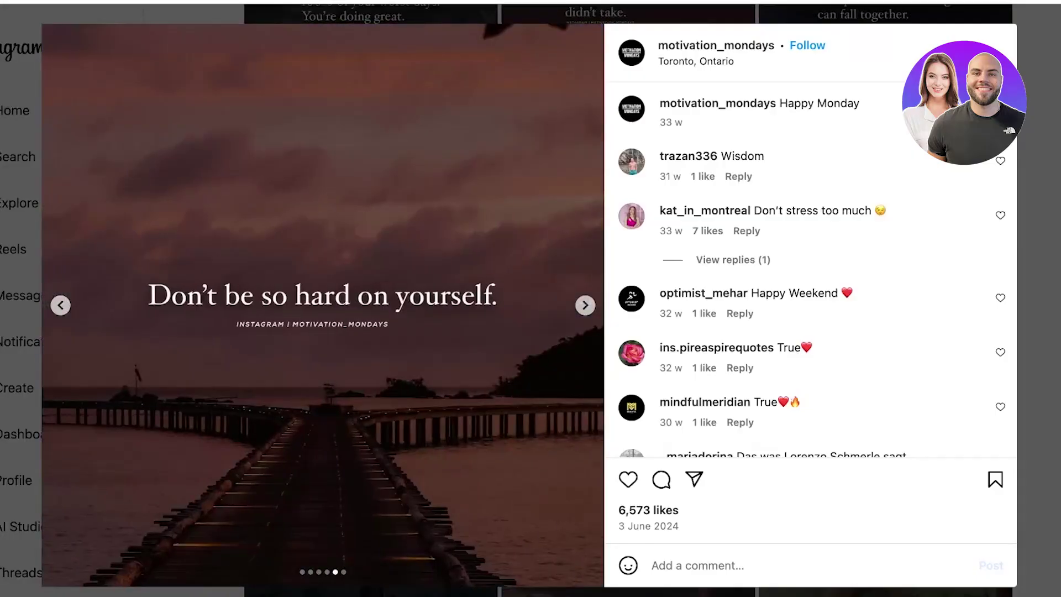
key(Escape)
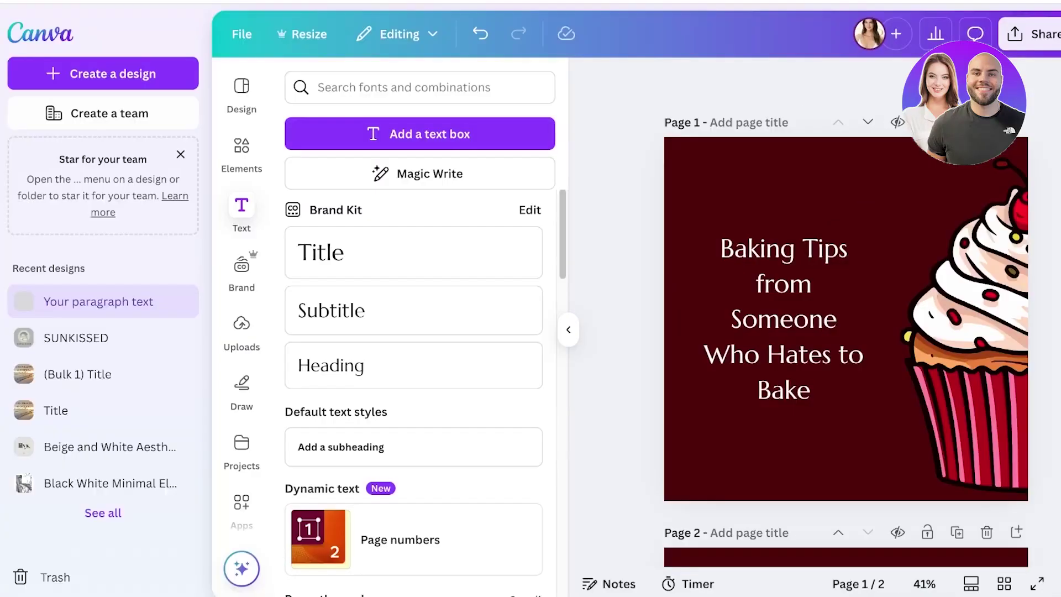
Step: Start a new Instagram Post design in Canva, and switch to ChatGPT to request "give me five 1 line motivational sayings"
click(99, 74)
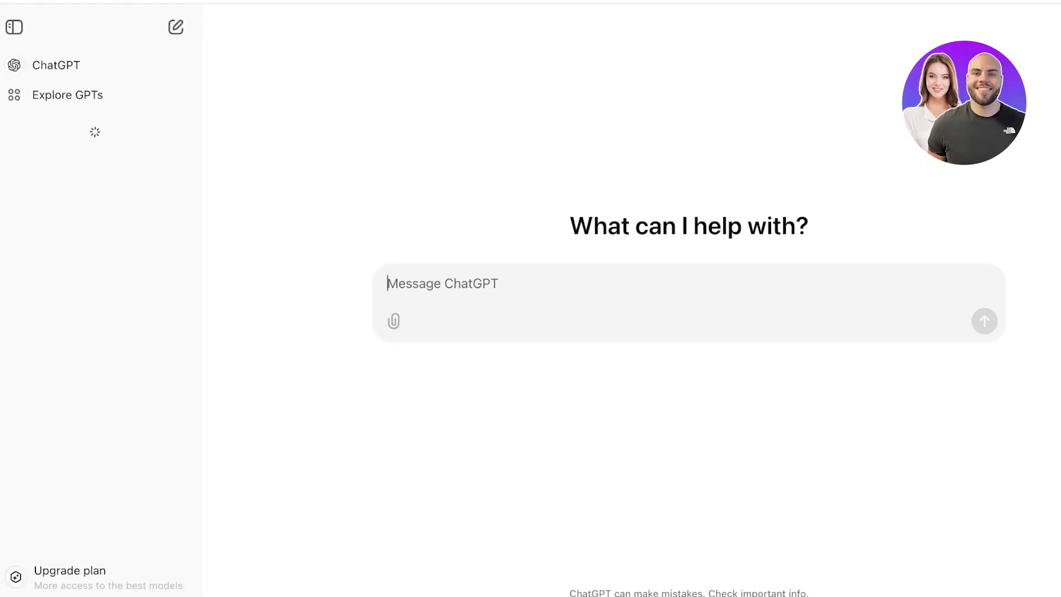
text(5)
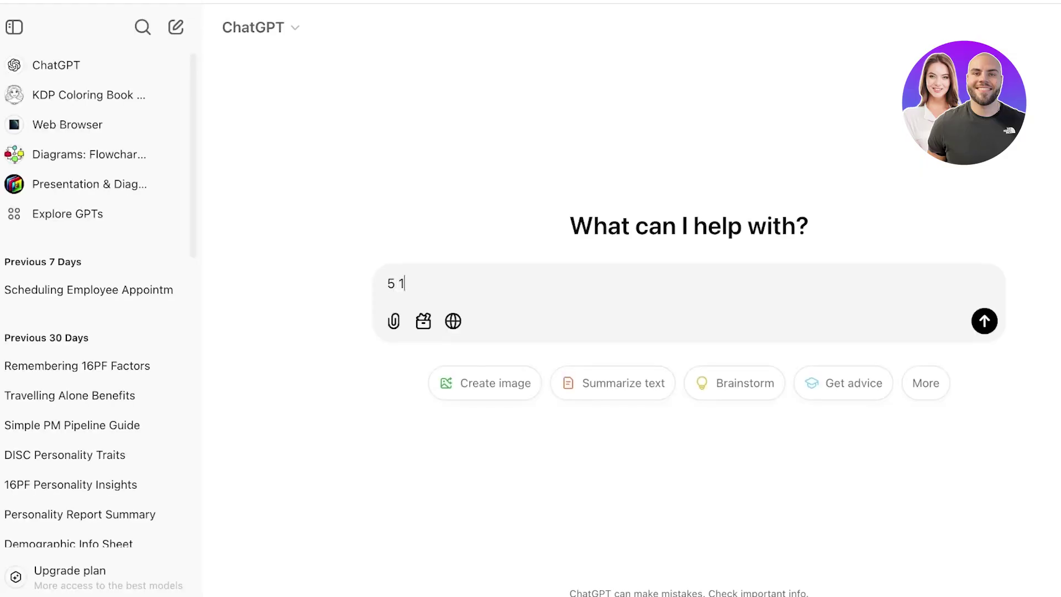
key(BackSpace)
text(give me five)
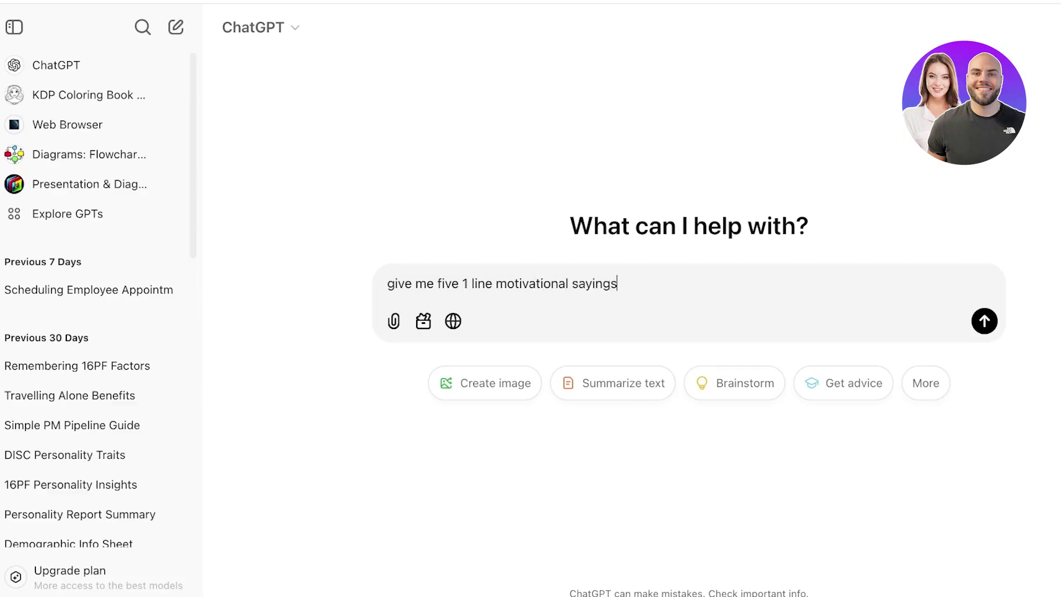
key(Return)
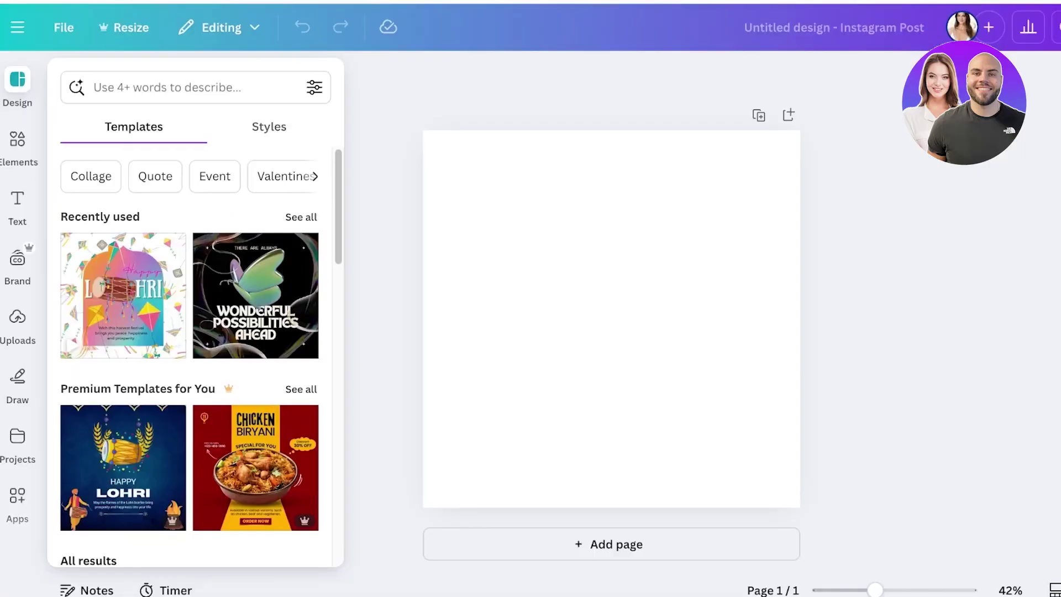
Step: Switch to the new Canva design and browse all of the recently used templates
click(308, 218)
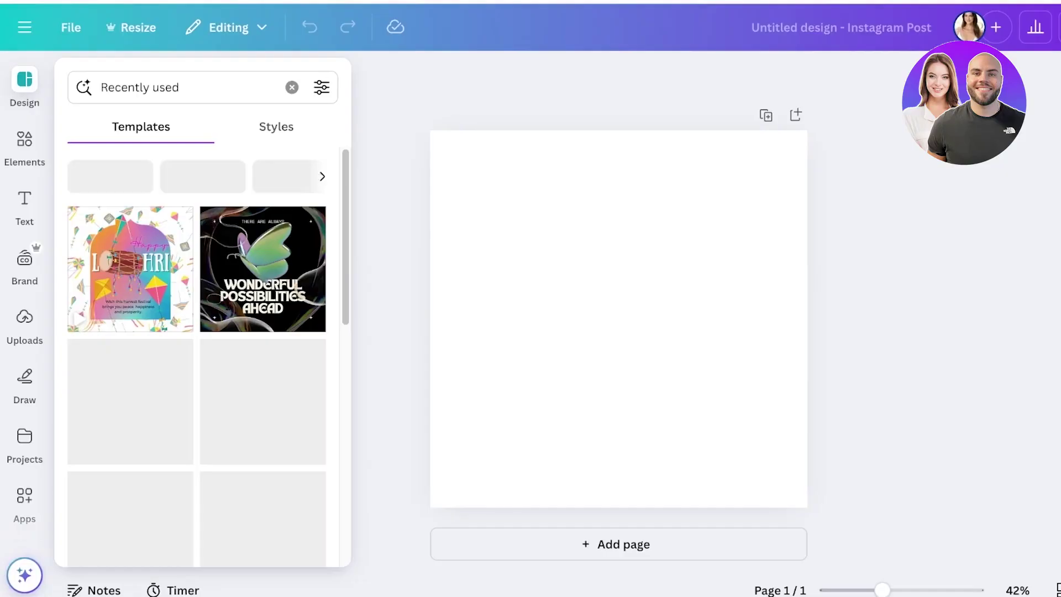
scroll(309, 221, down, 7)
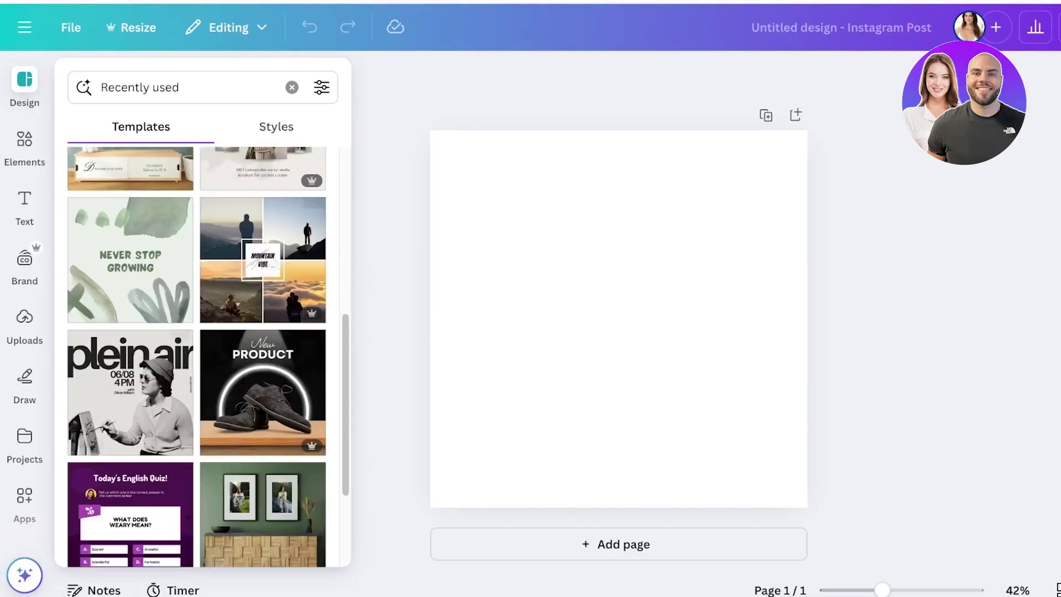
scroll(130, 387, down, 3)
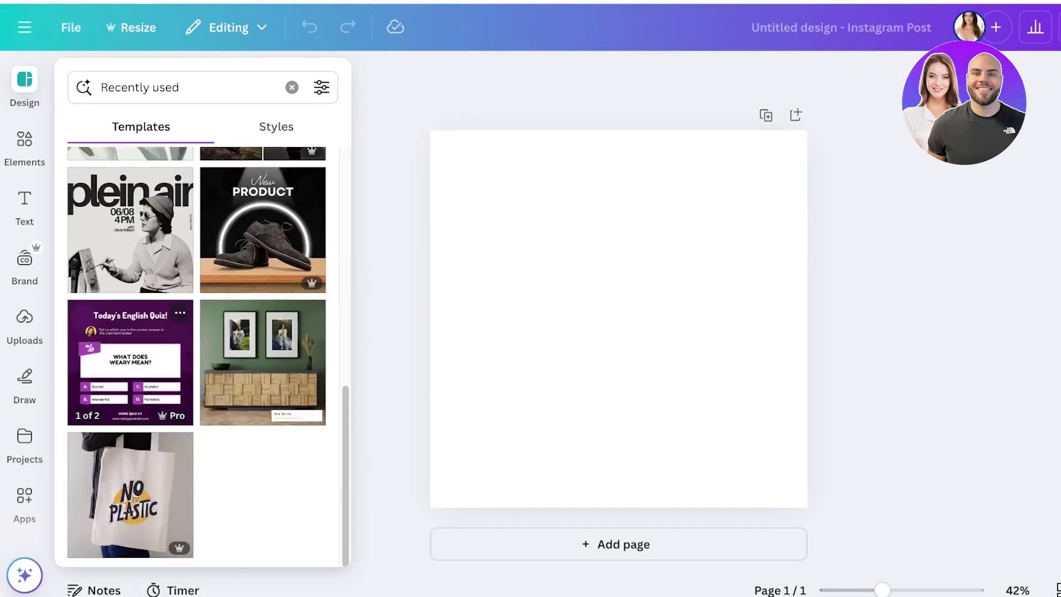
Step: Search the elements for "hardwork", limit the results to photos, and look through them for a background
click(24, 147)
click(165, 81)
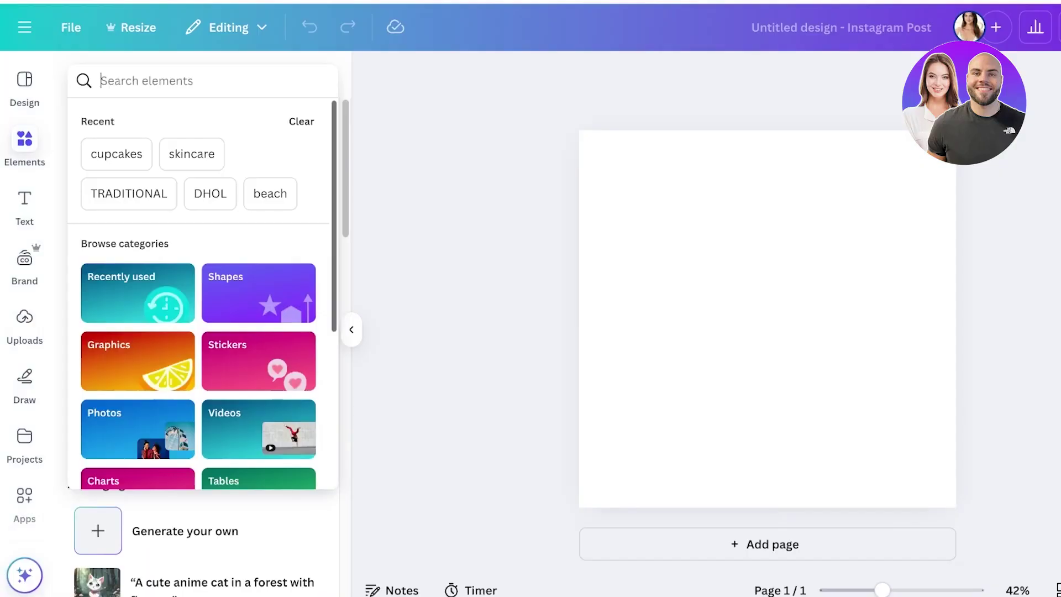
text(hardwork)
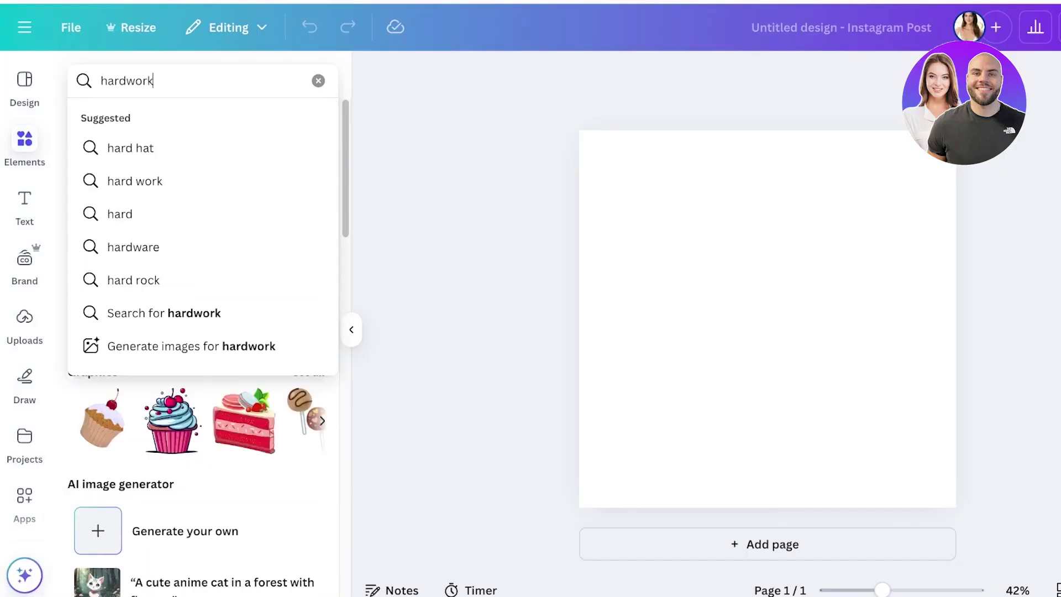
key(Return)
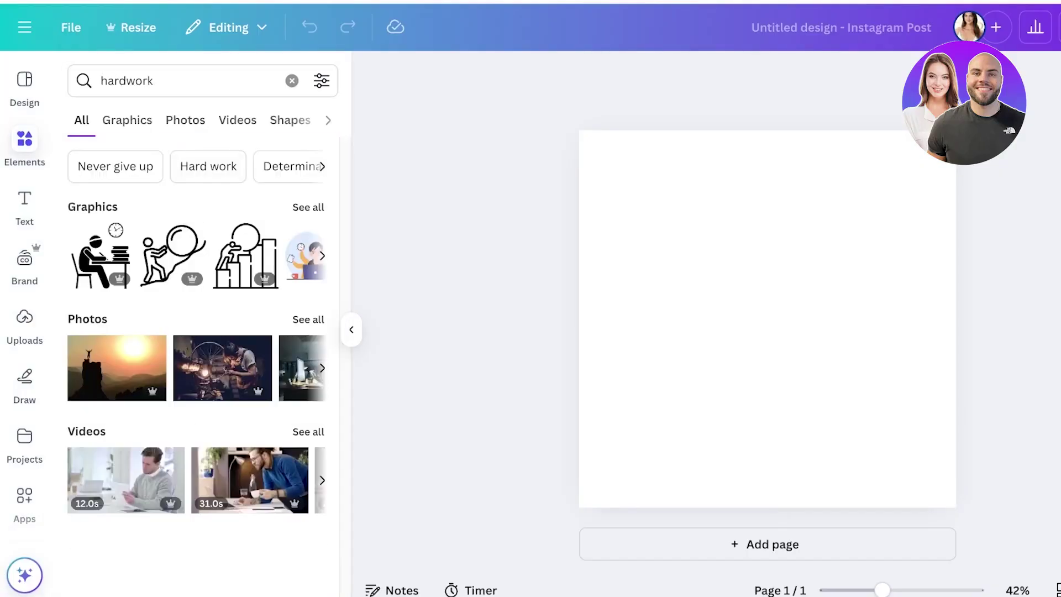
click(185, 120)
scroll(249, 330, down, 3)
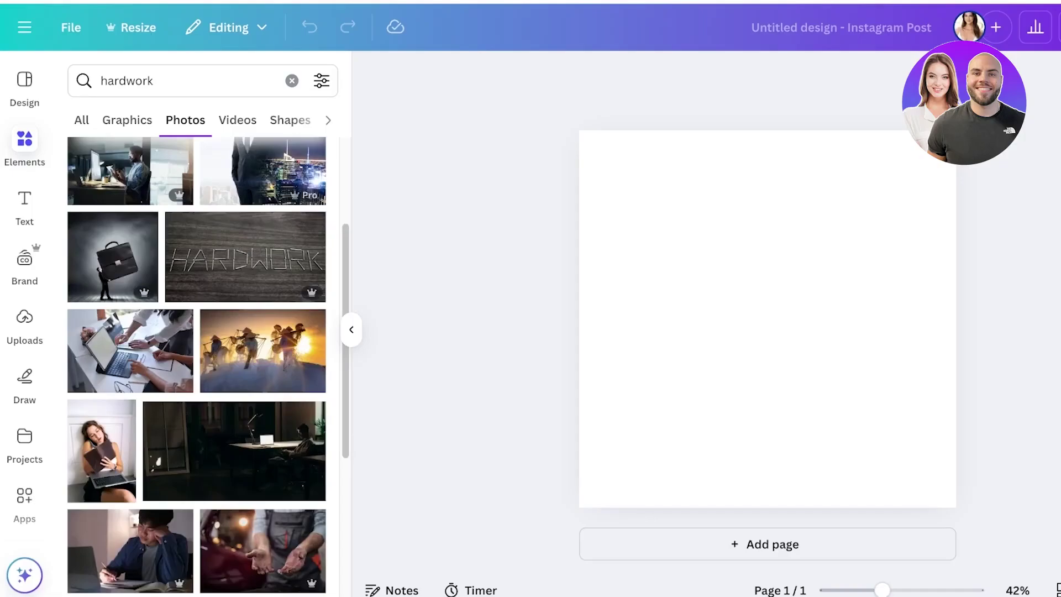
scroll(248, 221, down, 1)
scroll(312, 305, down, 3)
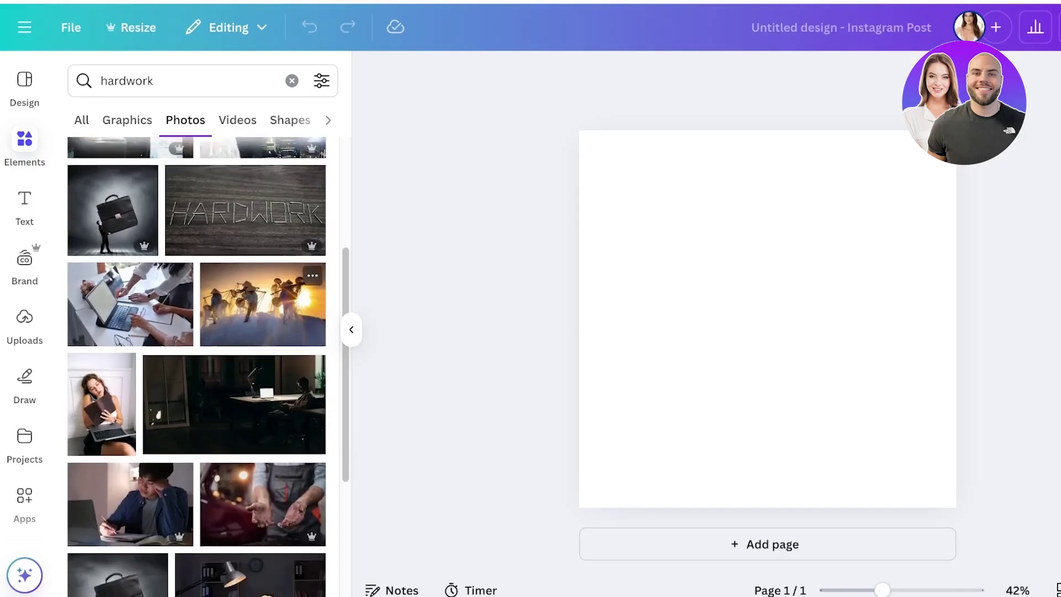
Step: Insert the dark photo of a man at a desk with a laptop and enlarge it to fill the page
click(277, 343)
drag(852, 315, 537, 268)
double_click(667, 300)
double_click(667, 299)
drag(907, 437, 1060, 556)
drag(835, 343, 691, 341)
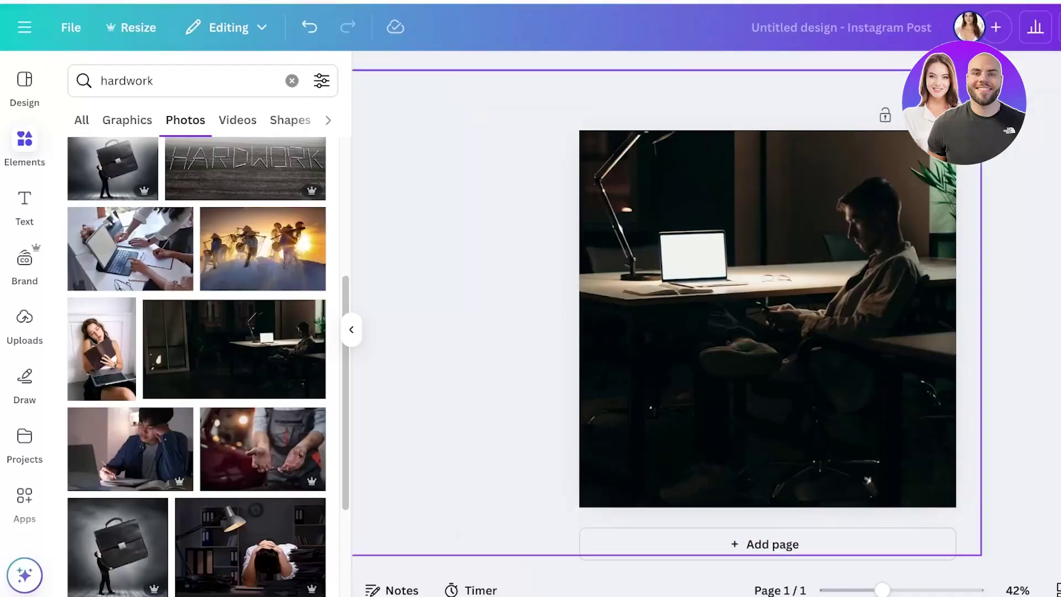
Step: Try out the background photo's transparency setting and deselect the photo
click(891, 75)
mouse_move(939, 142)
mouse_down()
mouse_move(879, 142)
mouse_move(935, 142)
mouse_up()
click(1023, 387)
click(1022, 387)
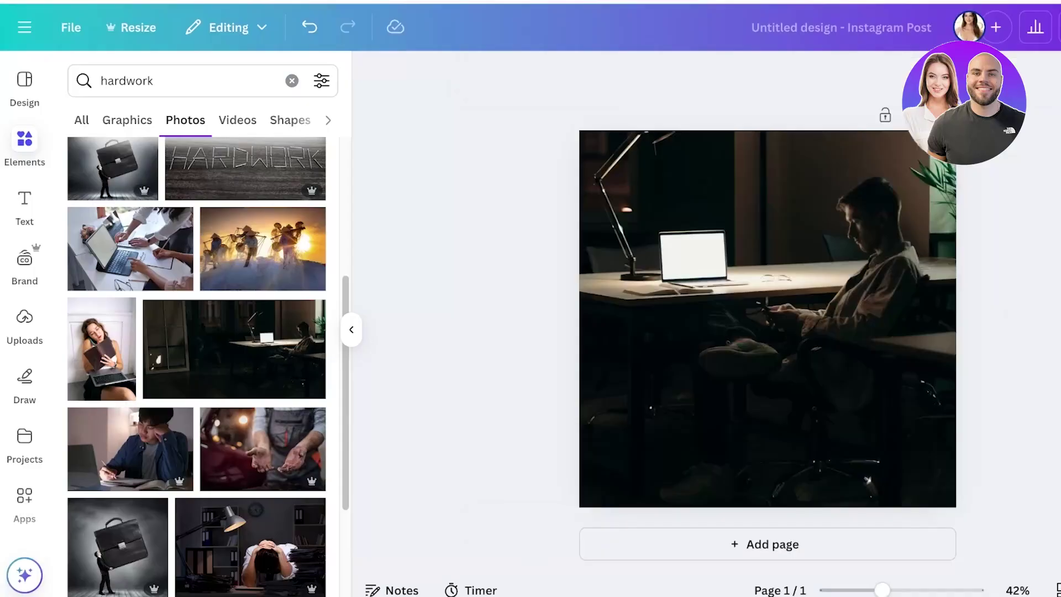
Step: Clear the elements search, add a square shape, and enlarge it to cover the whole page
click(25, 146)
click(221, 87)
click(291, 87)
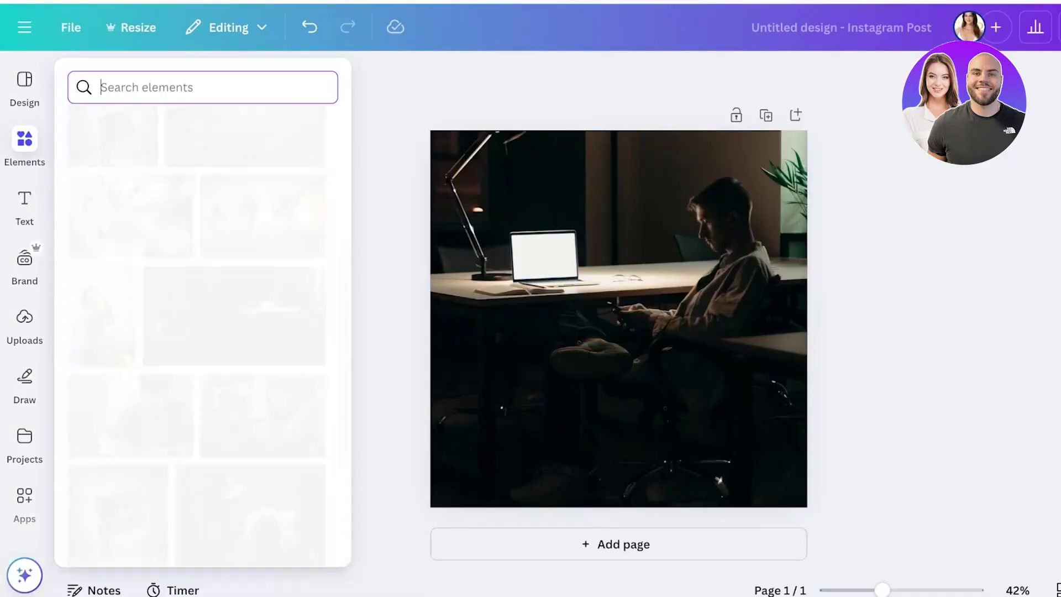
click(94, 322)
click(509, 332)
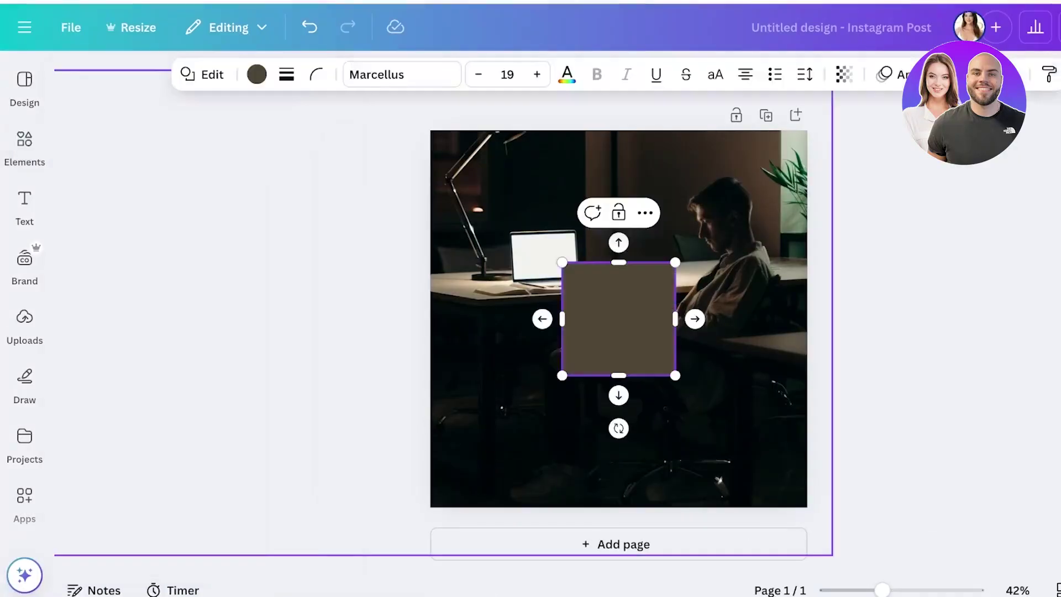
drag(619, 319, 487, 188)
drag(544, 243, 807, 514)
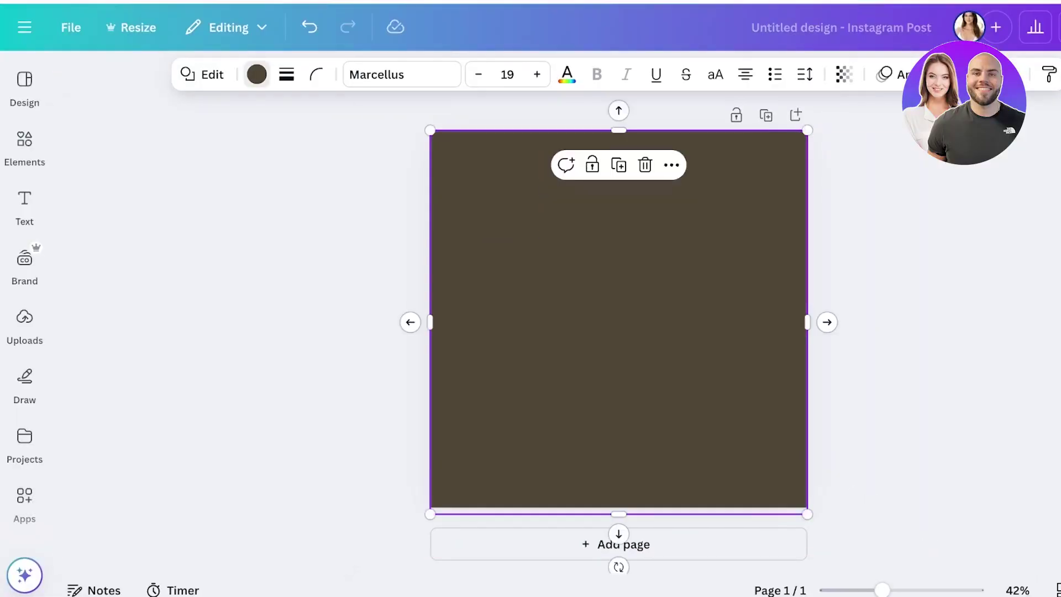
Step: Recolor the square with the near-black photo color and make it partly transparent as a dark overlay on the photo
click(256, 74)
click(86, 358)
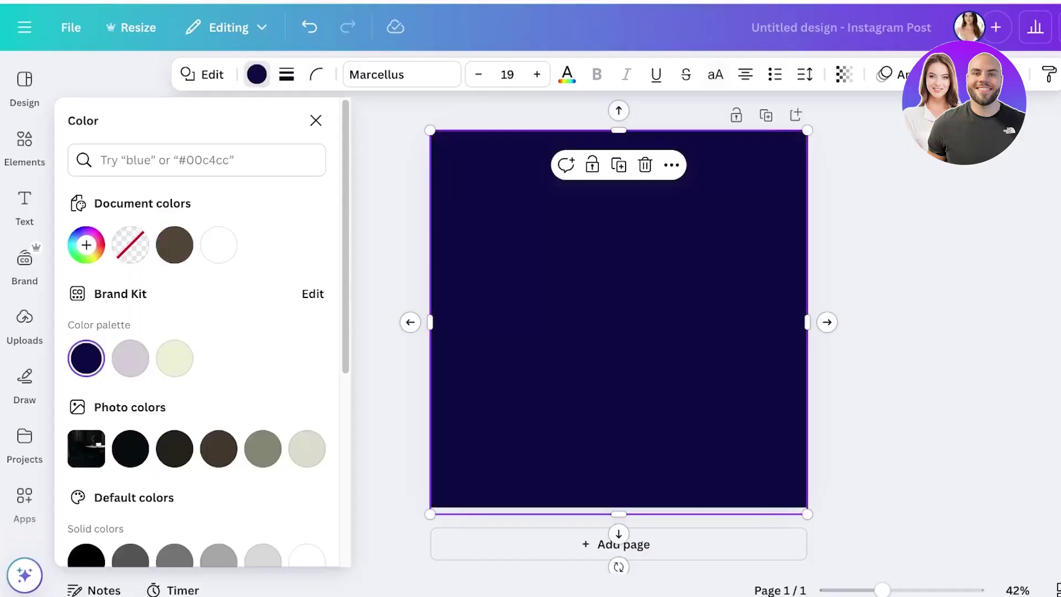
click(130, 449)
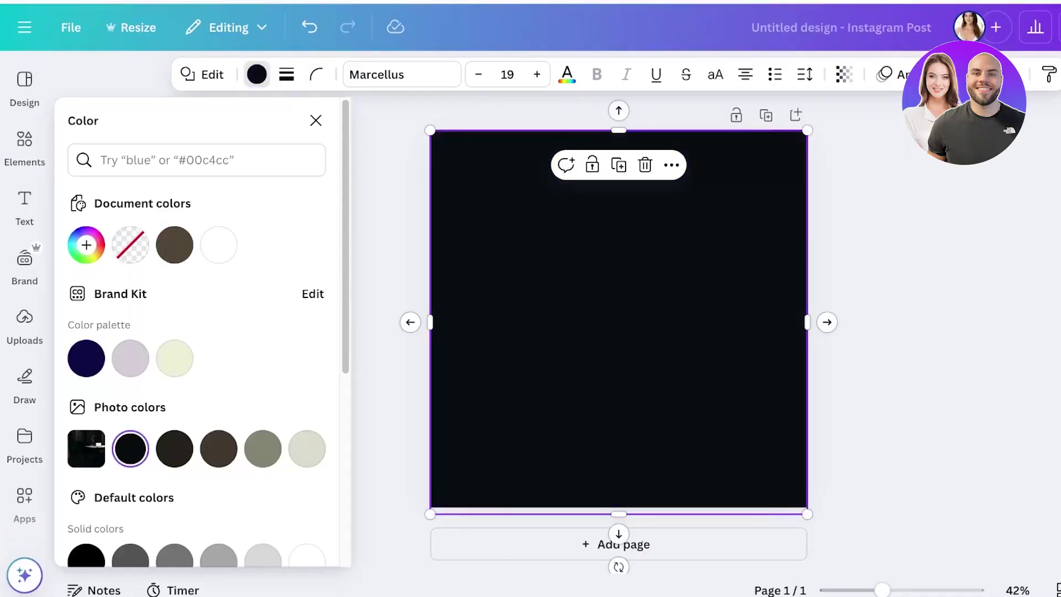
click(844, 74)
drag(890, 142, 809, 142)
key(Escape)
key(Escape)
key(Escape)
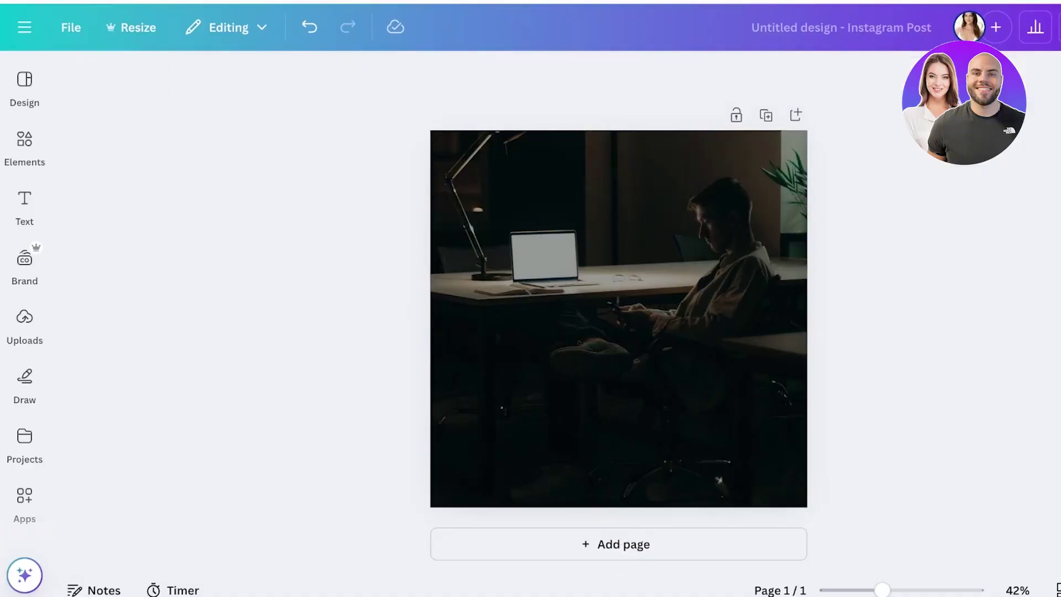
Step: Add a text box in the Brand Kit Title style and place it at the center of the page
click(24, 208)
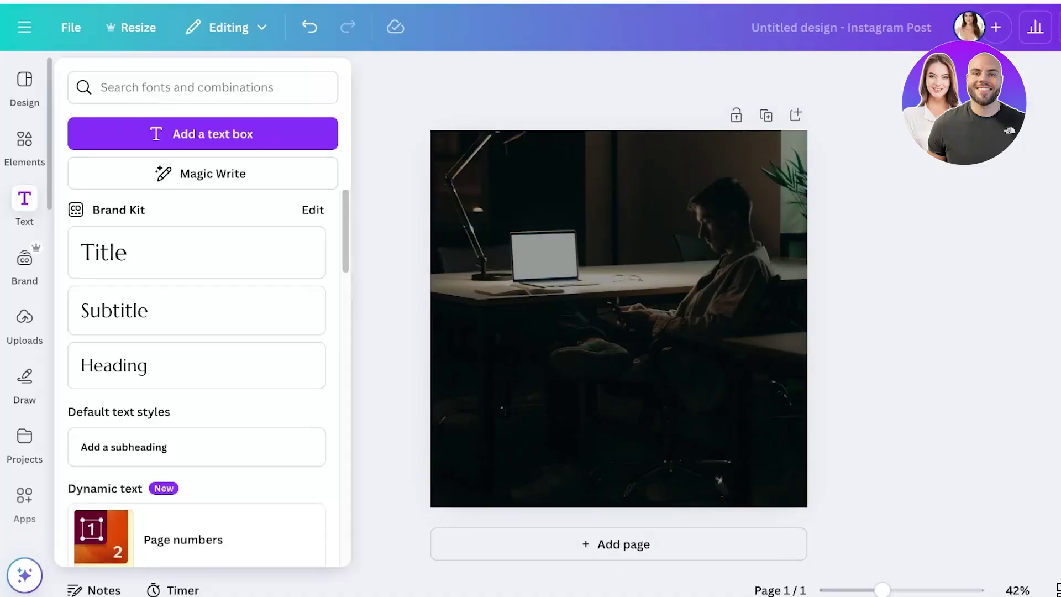
click(196, 253)
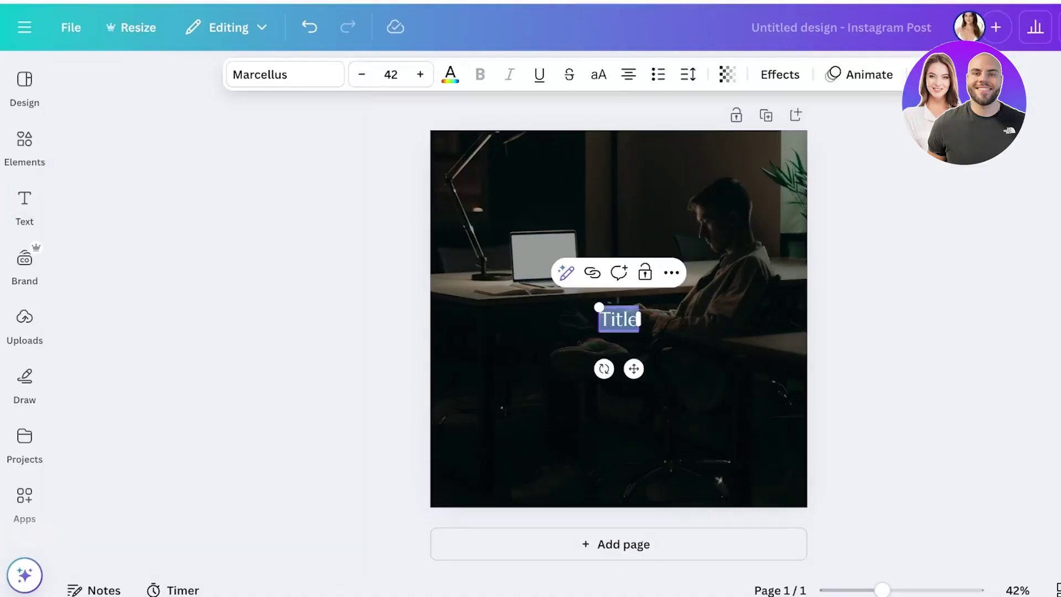
click(619, 409)
click(619, 319)
drag(634, 369, 634, 363)
drag(619, 313, 620, 314)
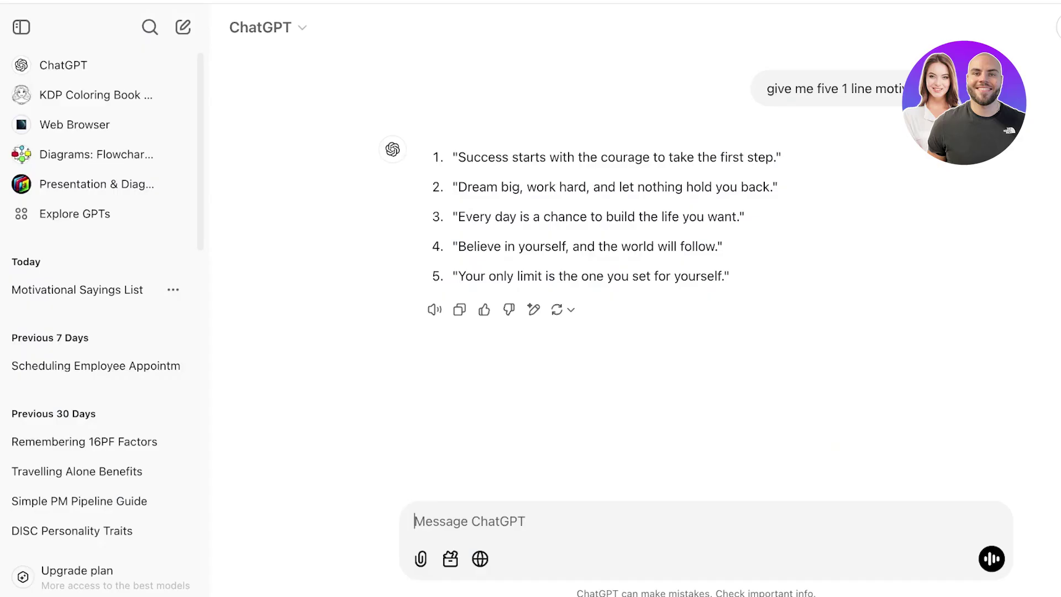
Step: Copy the five motivational sayings from the ChatGPT answer, and find and open the Bulk create app in Canva
drag(458, 157, 733, 276)
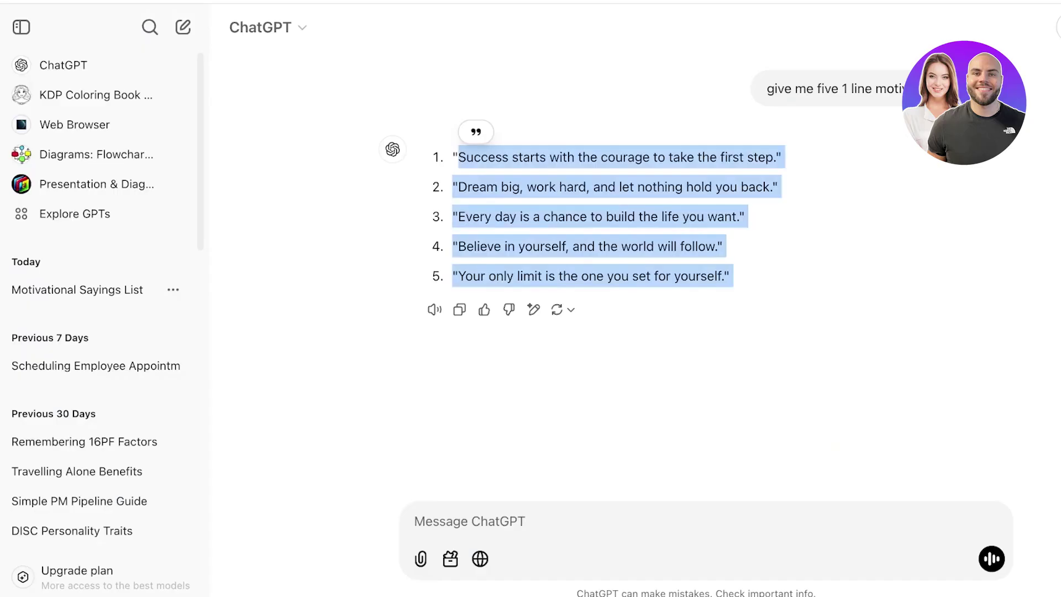
drag(453, 157, 708, 277)
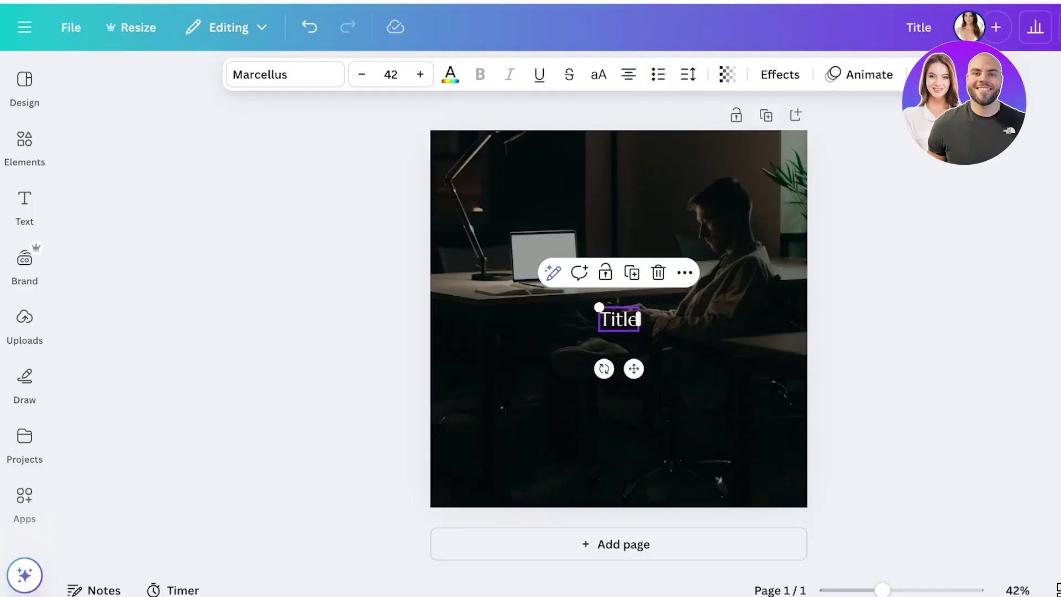
click(25, 144)
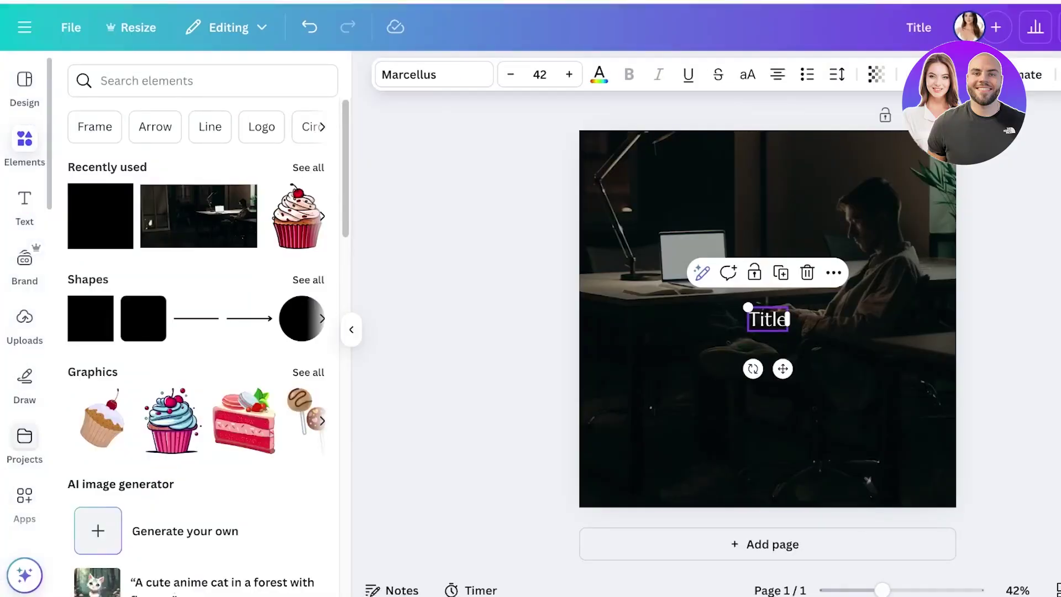
click(24, 500)
click(202, 81)
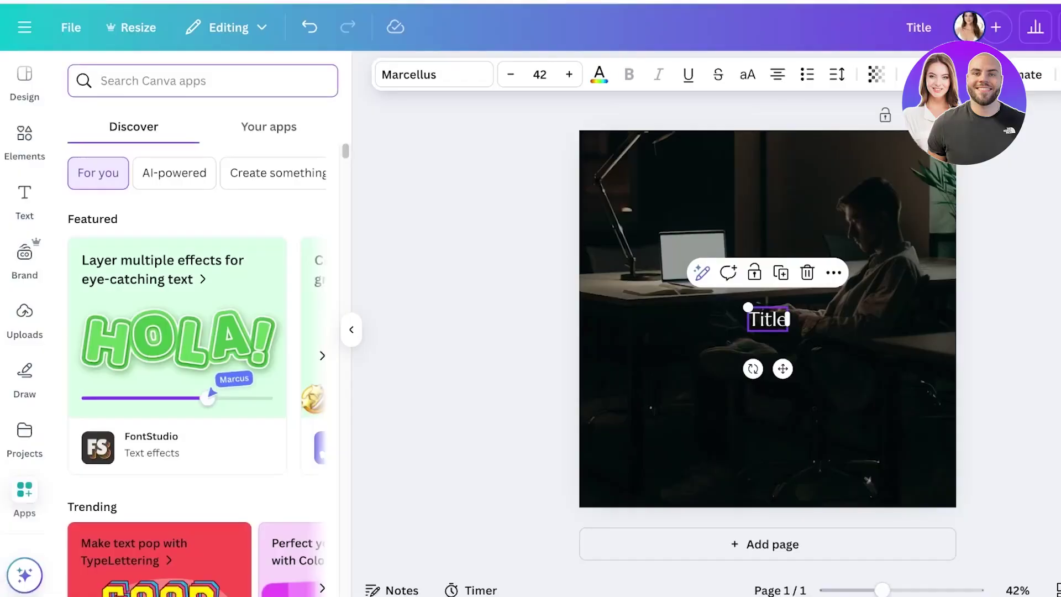
text(bulk)
key(Return)
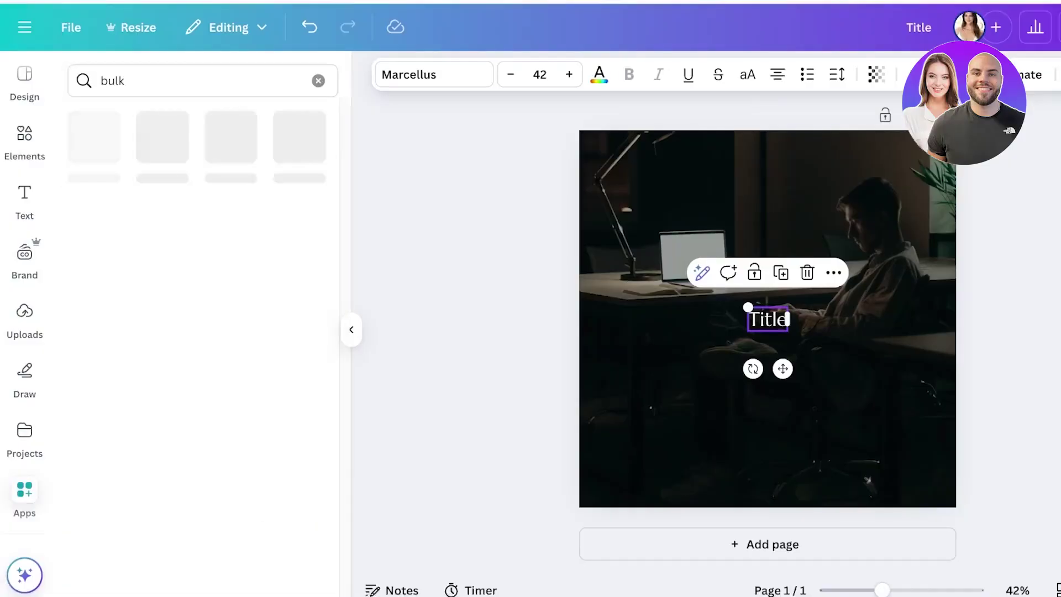
click(94, 137)
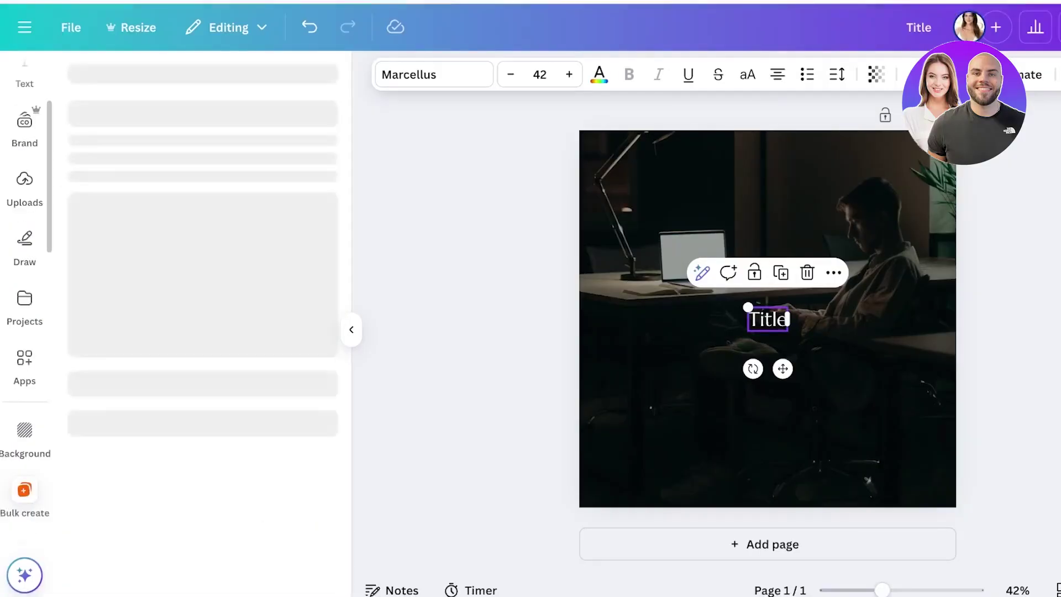
Step: Start manual data entry, clear the sample table, and paste the five sayings into the text column
click(203, 515)
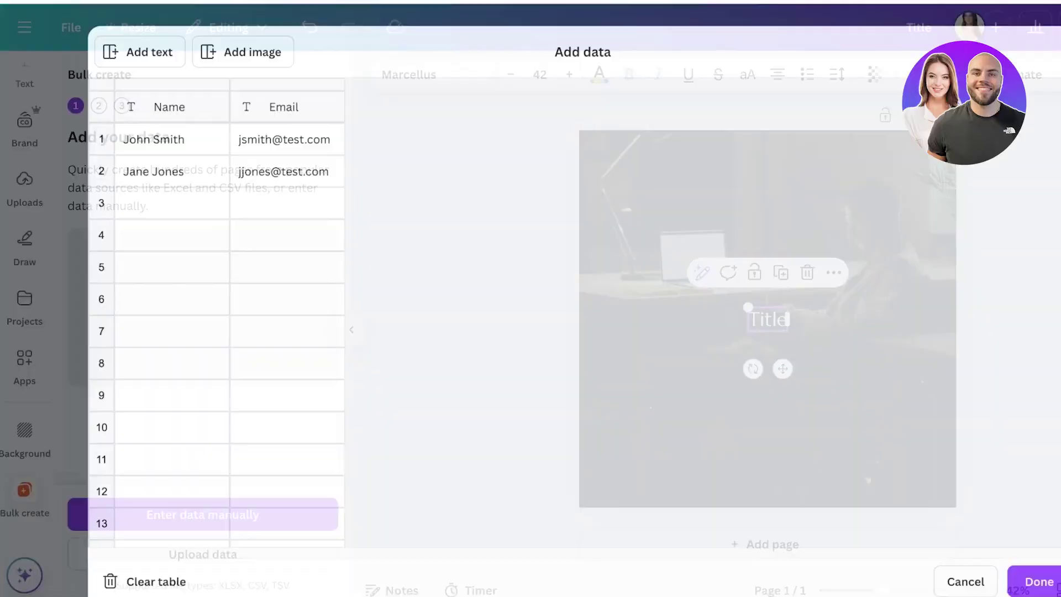
click(78, 590)
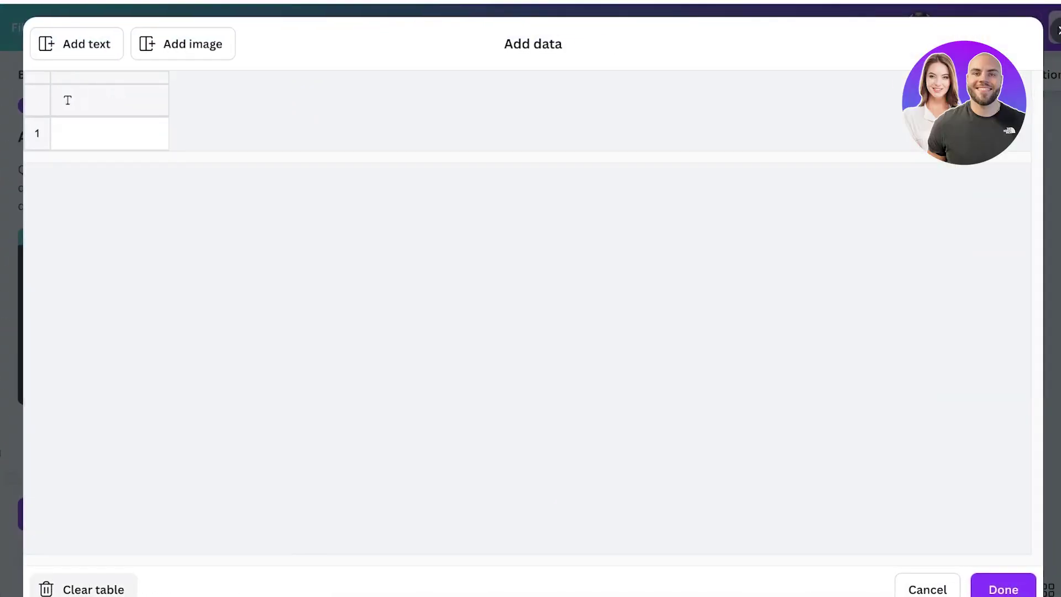
right_click(120, 130)
click(175, 186)
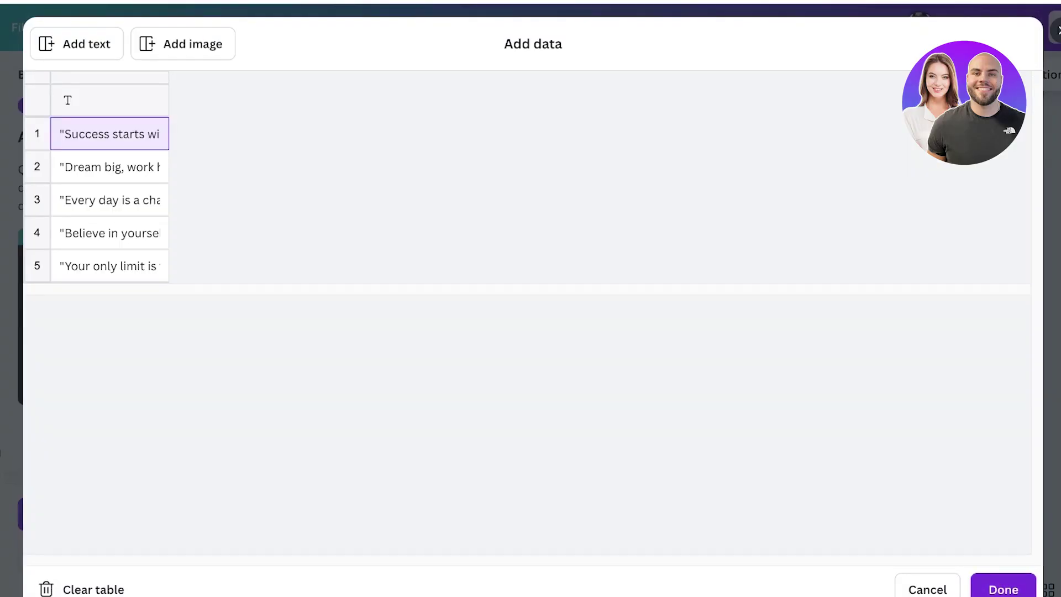
Step: Confirm the entered sayings and connect the Title text box to the [Empty 1] data field
click(989, 587)
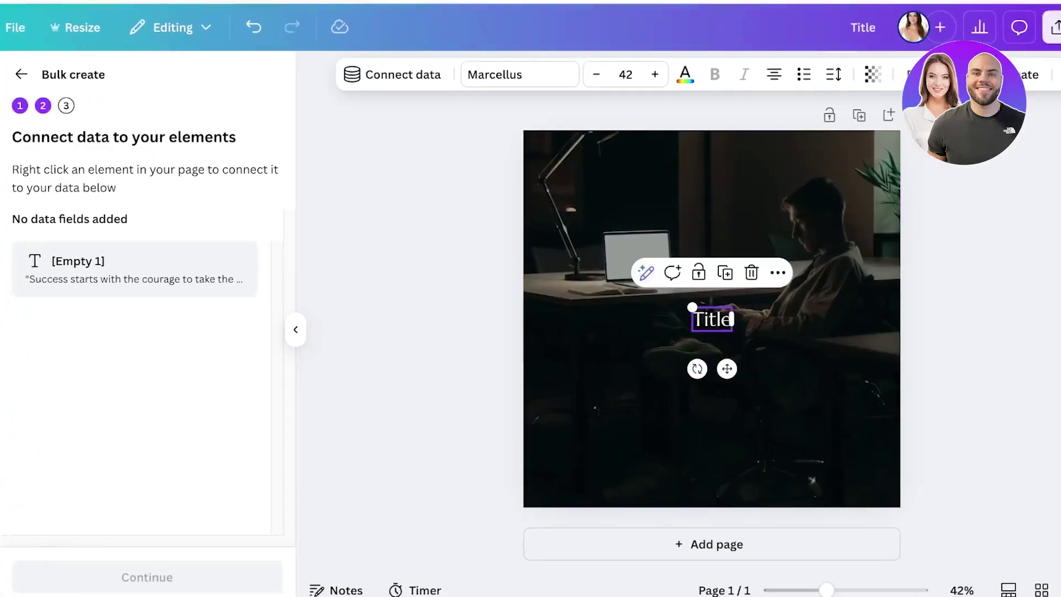
double_click(764, 319)
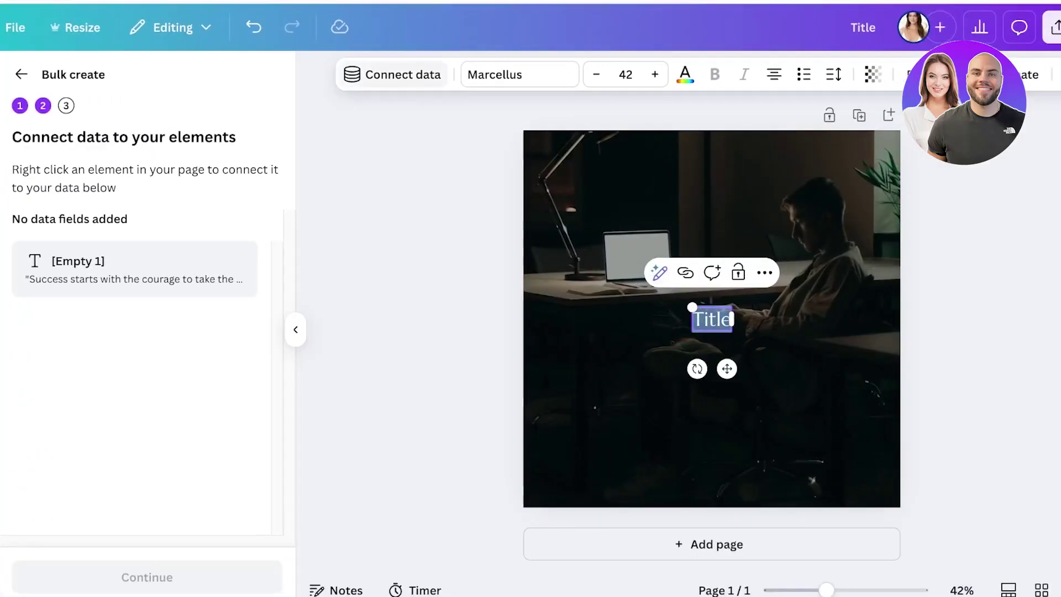
click(392, 74)
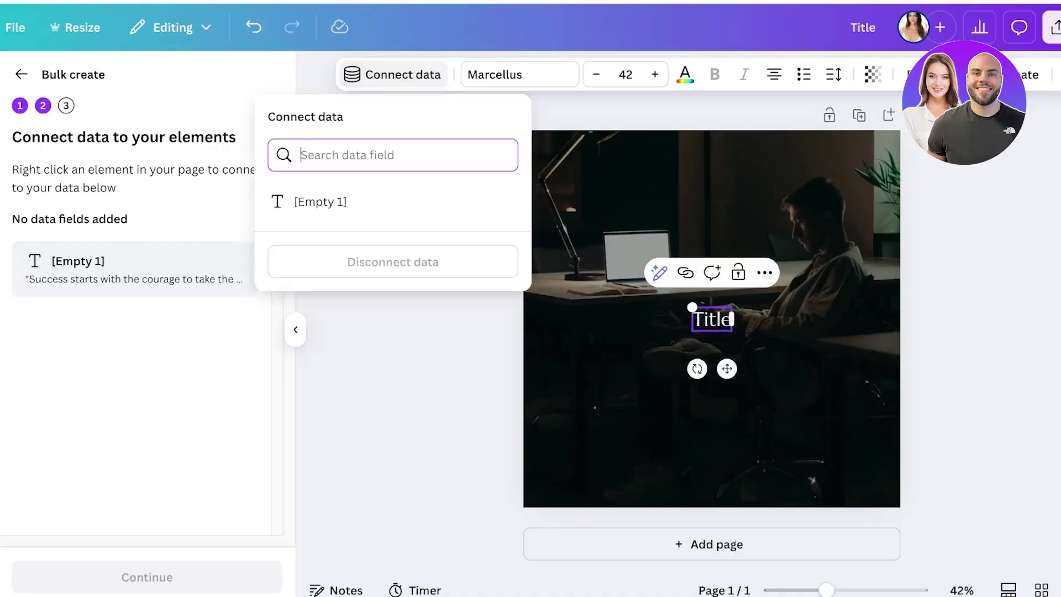
click(321, 202)
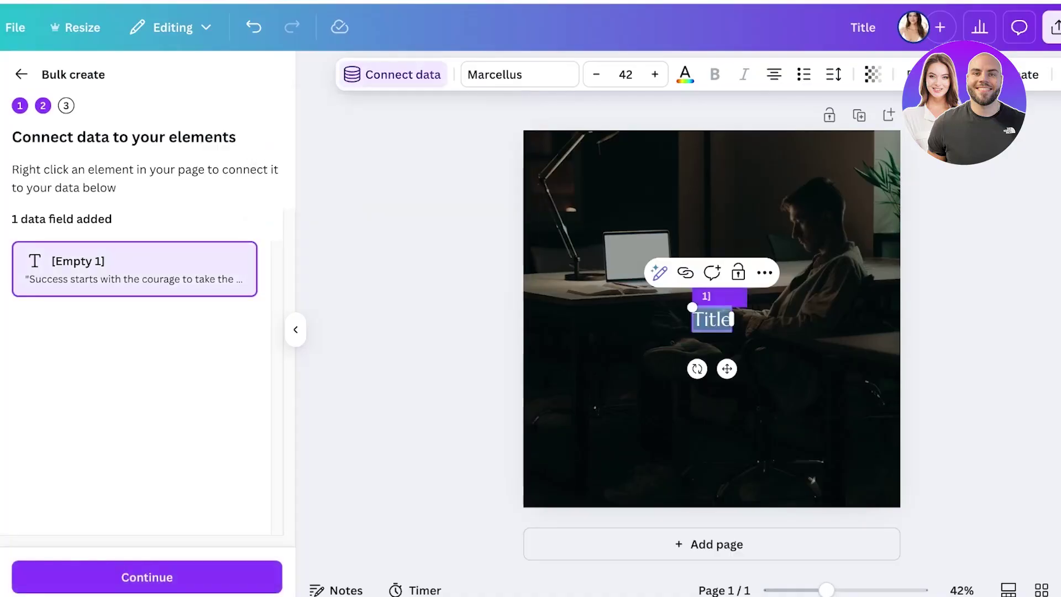
Step: Generate five designs with all five sayings selected, and look through the resulting pages
click(147, 577)
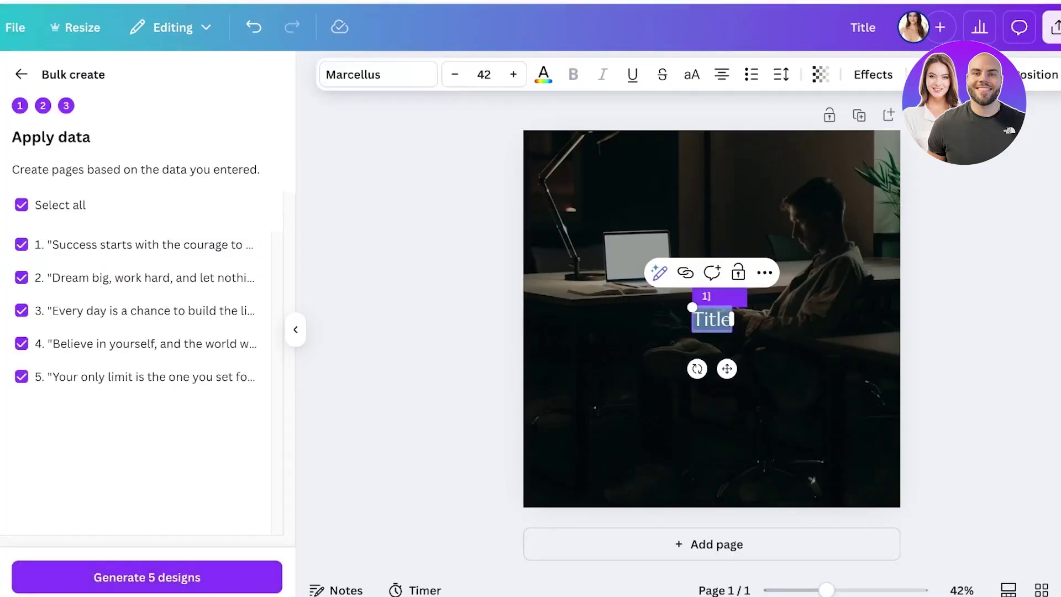
click(147, 577)
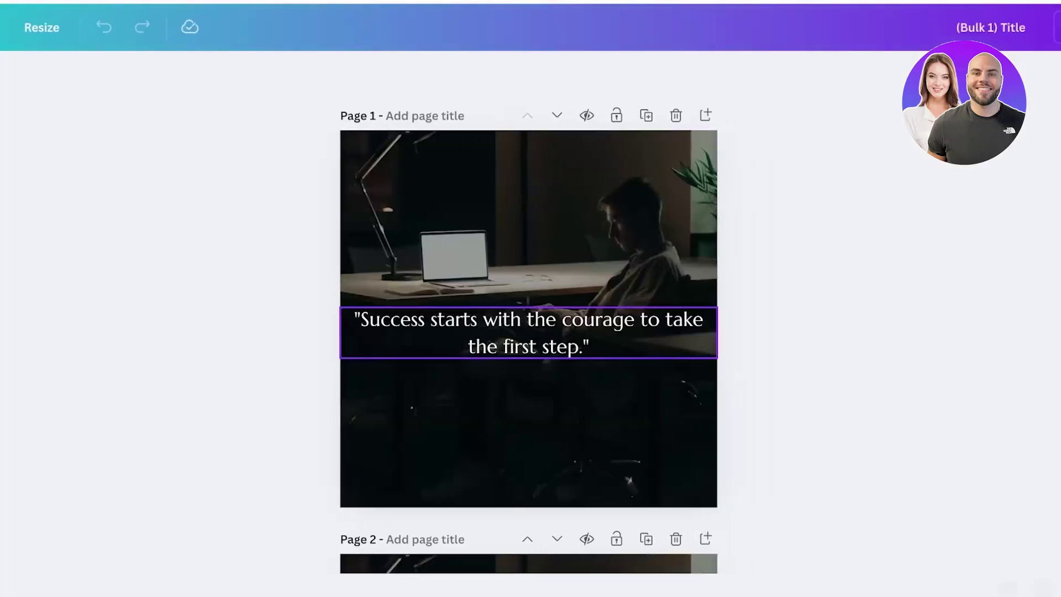
scroll(529, 309, down, 4)
scroll(529, 309, down, 20)
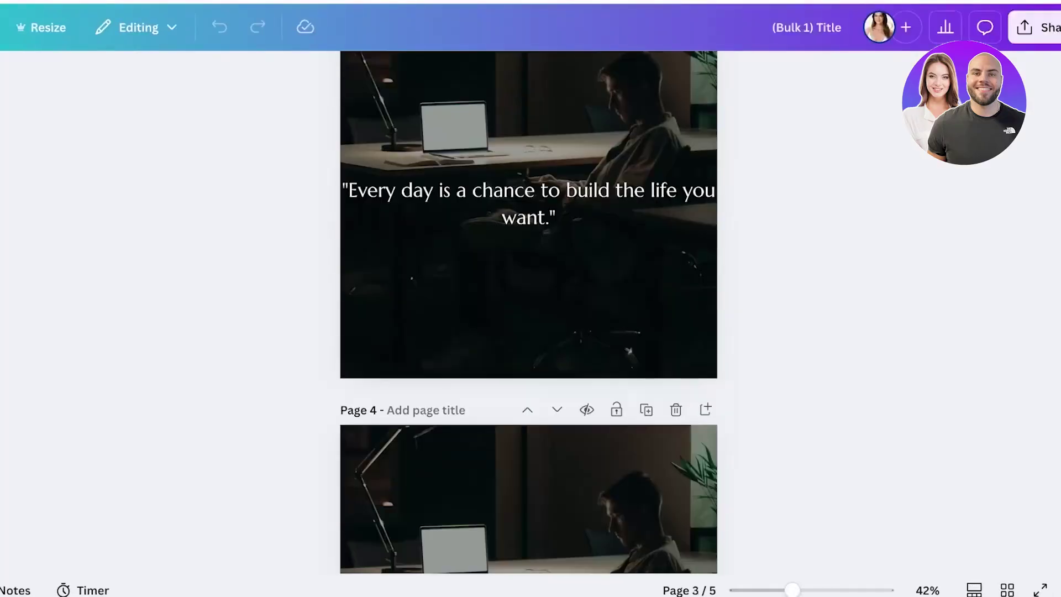
scroll(529, 310, up, 20)
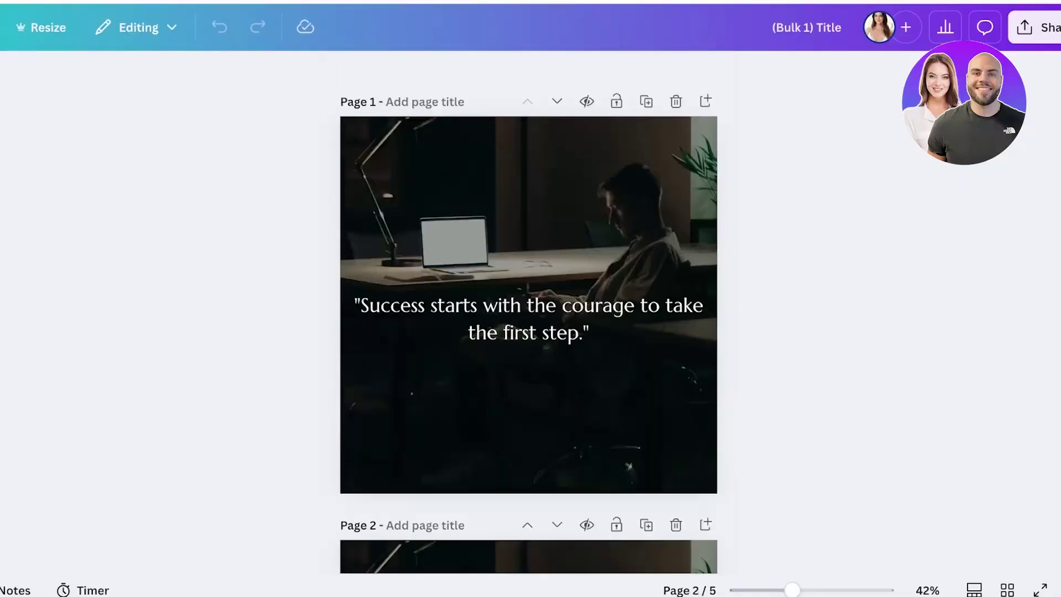